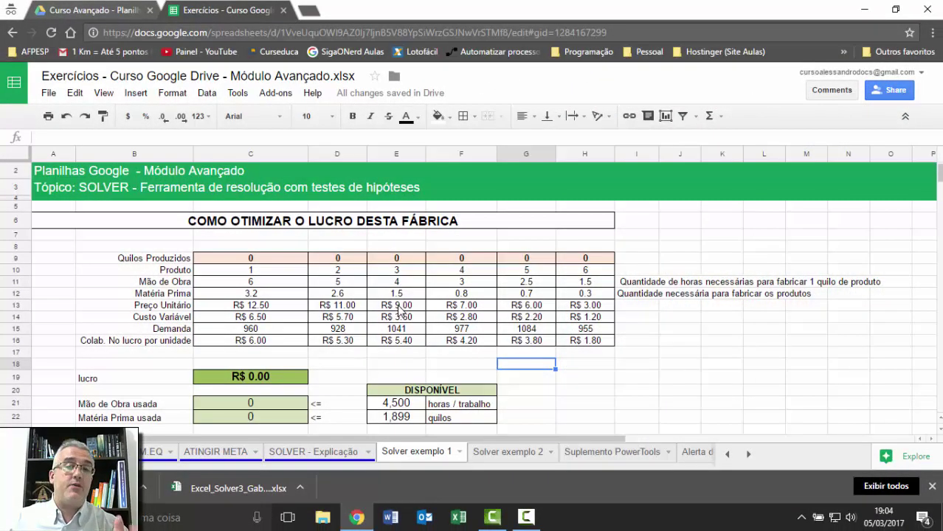
# Step: Launch the Solver add-on from the Add-ons menu
pyautogui.click(397, 306)
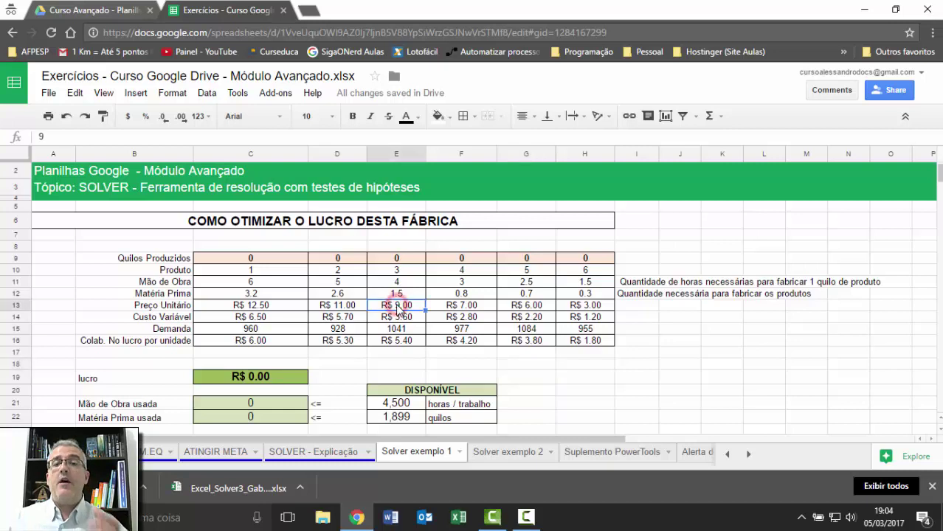
pyautogui.click(270, 94)
pyautogui.moveTo(287, 152)
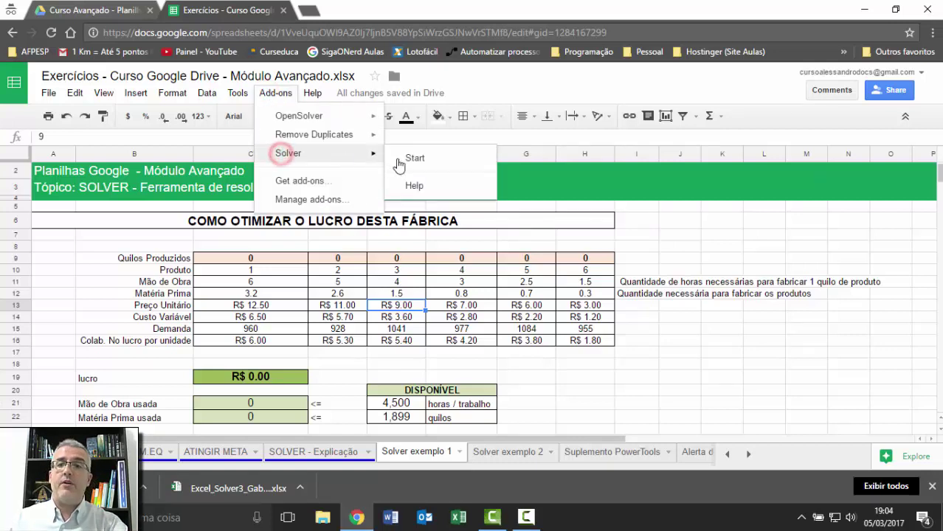
pyautogui.click(410, 158)
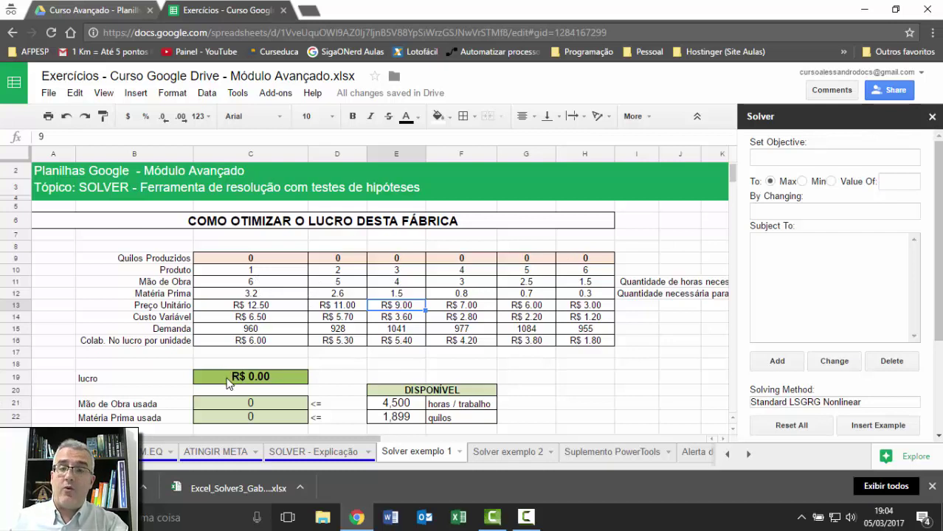
# Step: Set profit cell C19 as the Solver objective to maximise and view its formula
pyautogui.click(290, 383)
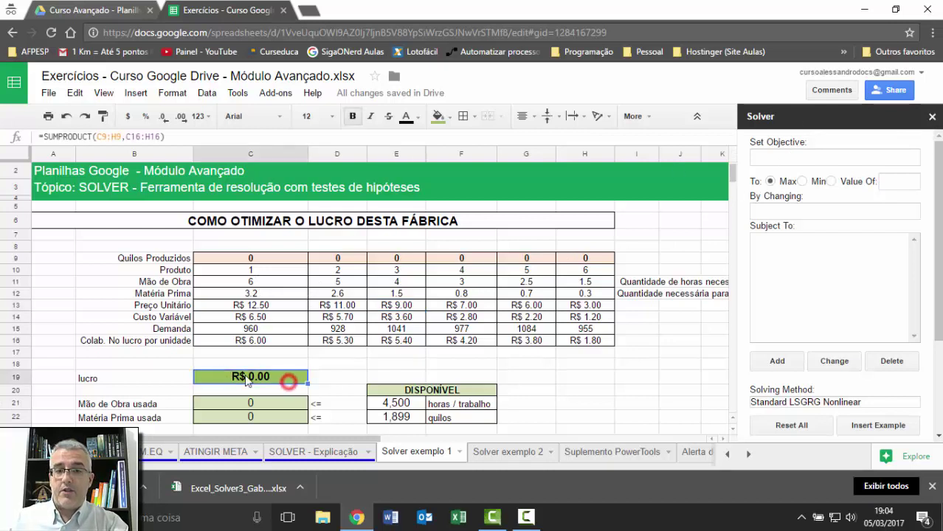
pyautogui.click(808, 158)
pyautogui.write('C19')
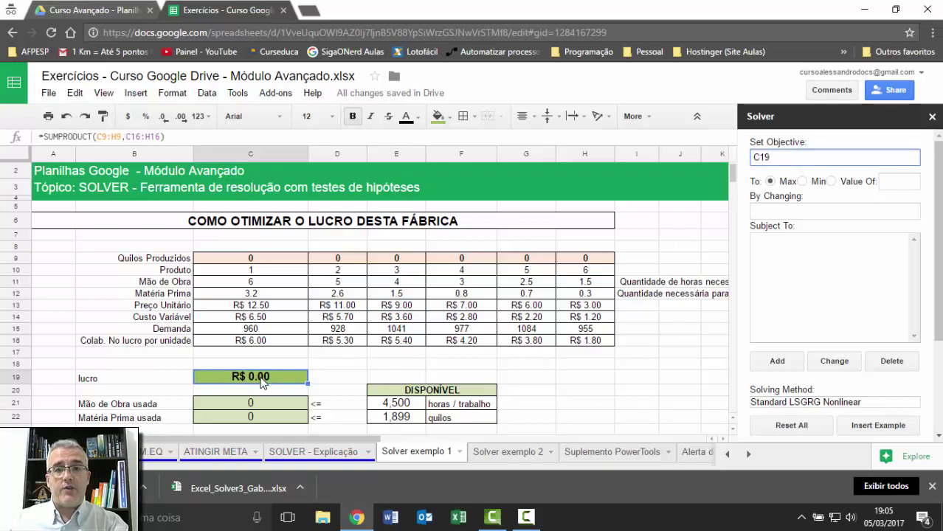
pyautogui.doubleClick(44, 137)
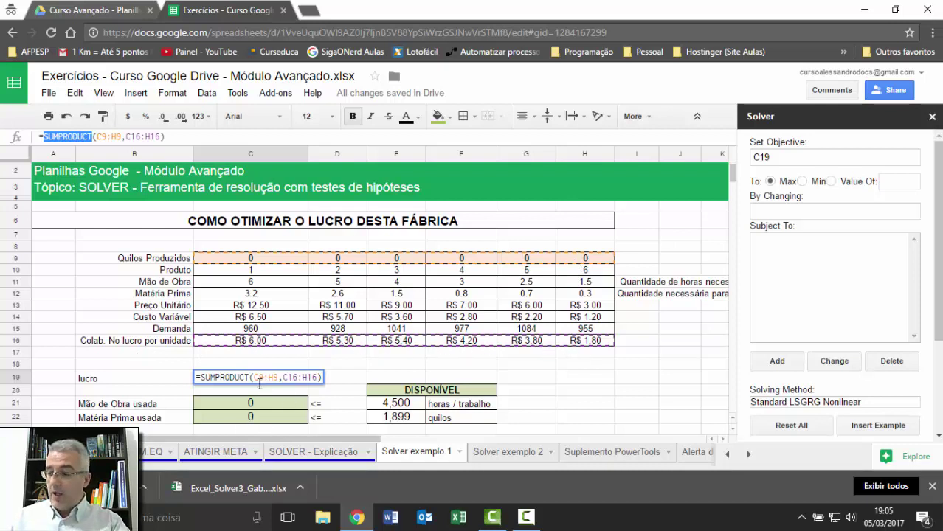
pyautogui.press('Return')
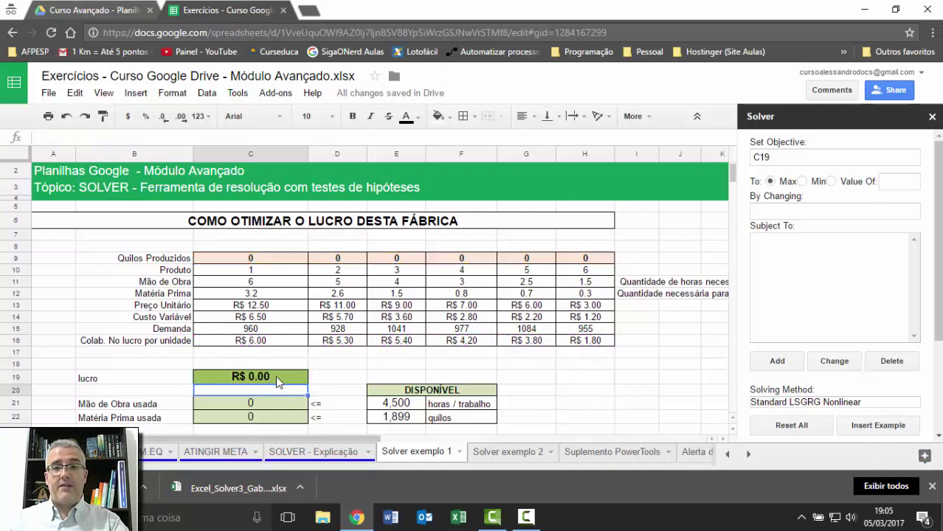
pyautogui.click(408, 256)
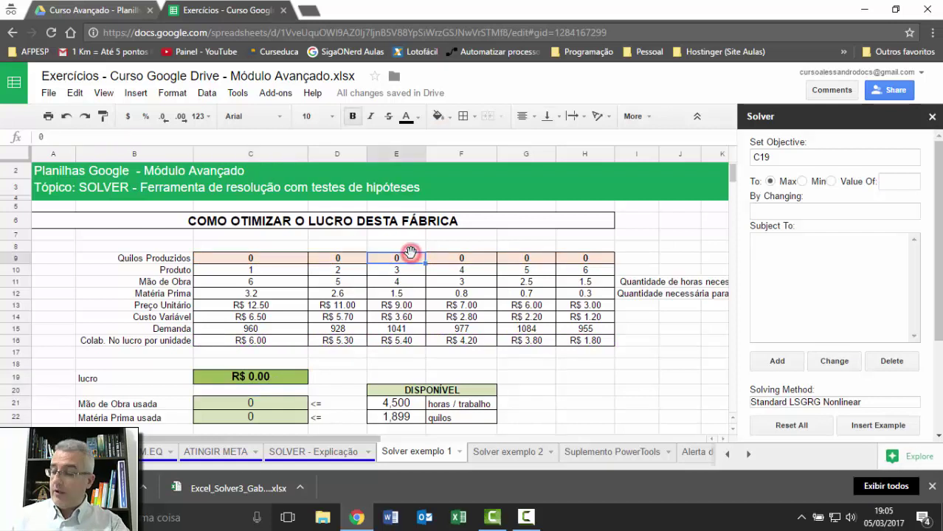
pyautogui.write('10')
pyautogui.press('Return')
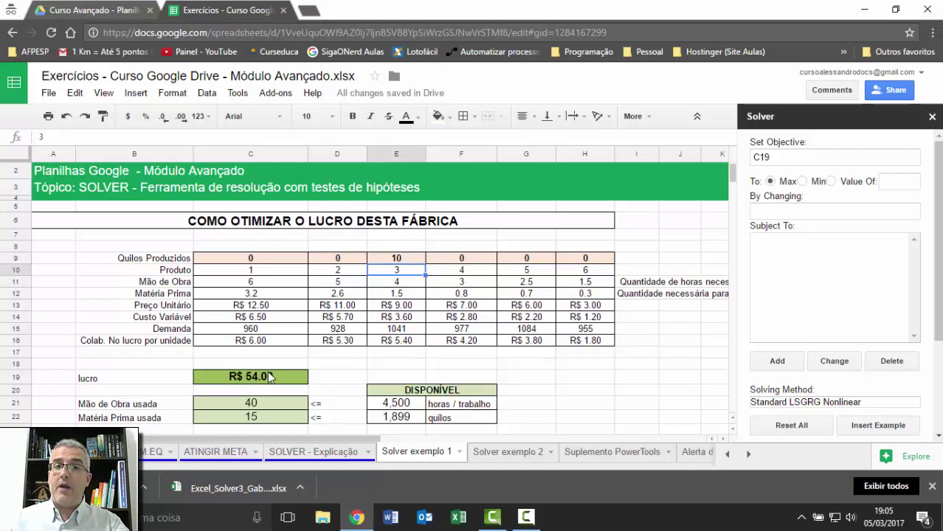
pyautogui.click(395, 342)
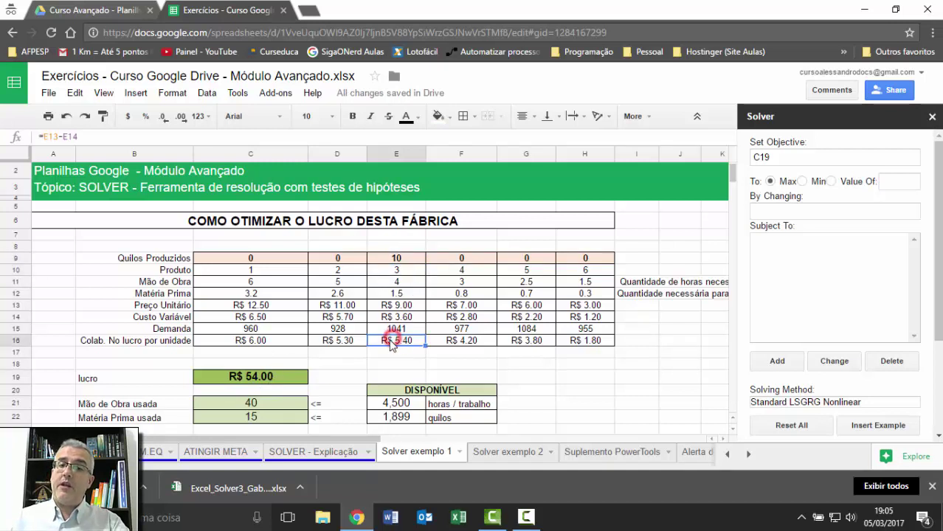
pyautogui.click(416, 261)
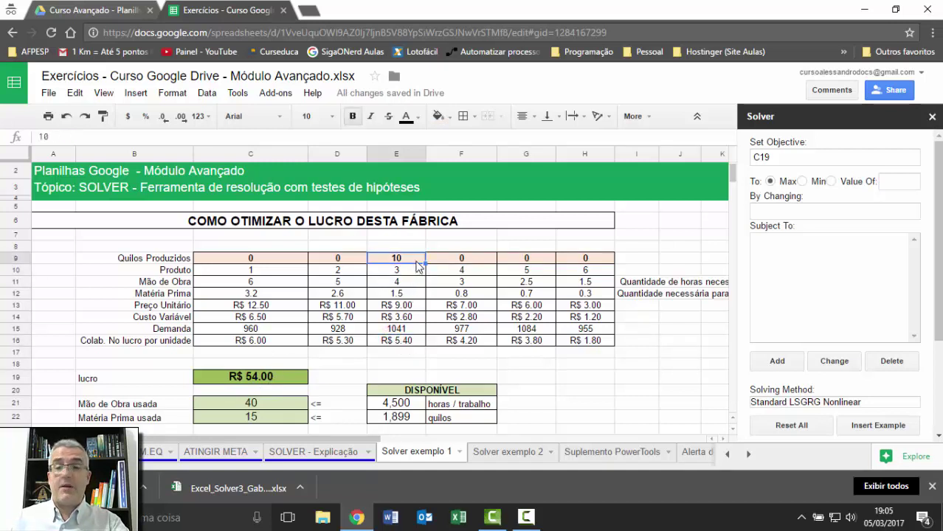
pyautogui.write('0')
pyautogui.press('Return')
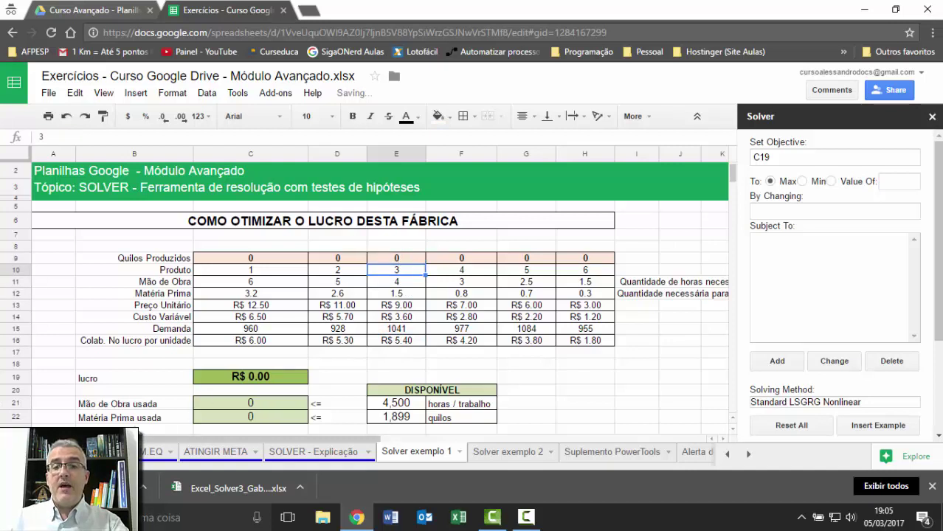
pyautogui.click(240, 404)
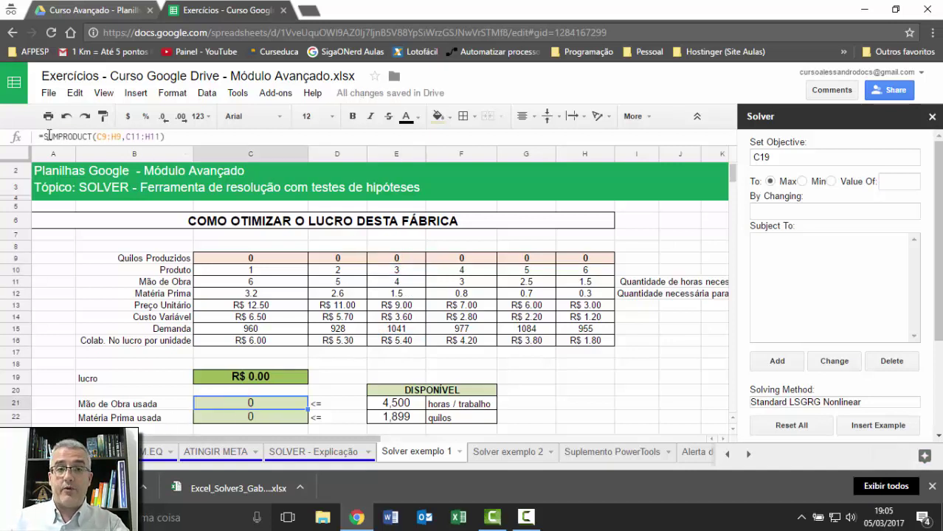
pyautogui.click(105, 139)
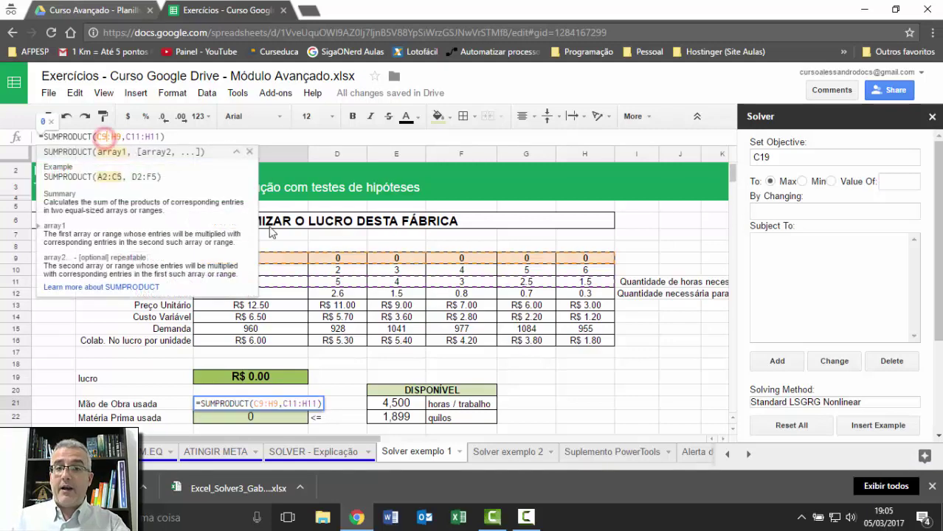
pyautogui.press('Escape')
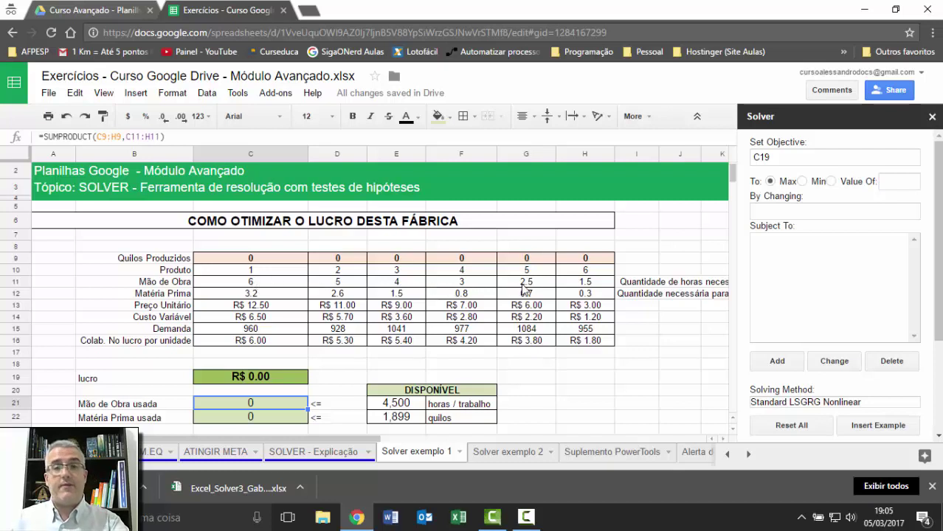
pyautogui.click(240, 424)
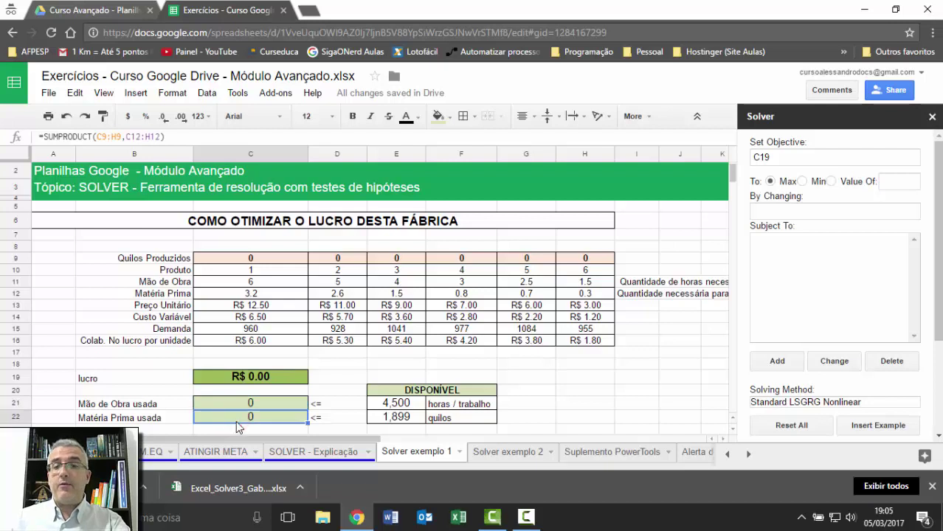
pyautogui.doubleClick(238, 421)
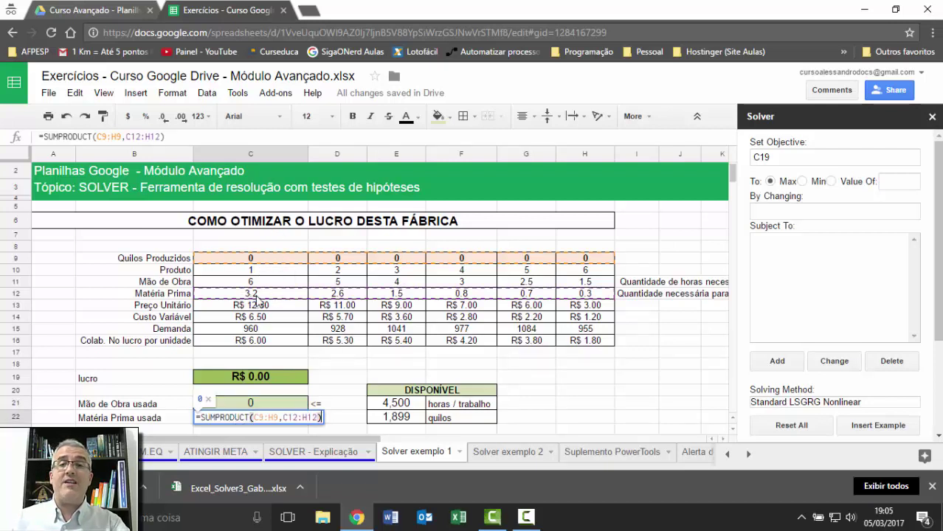
pyautogui.press('Escape')
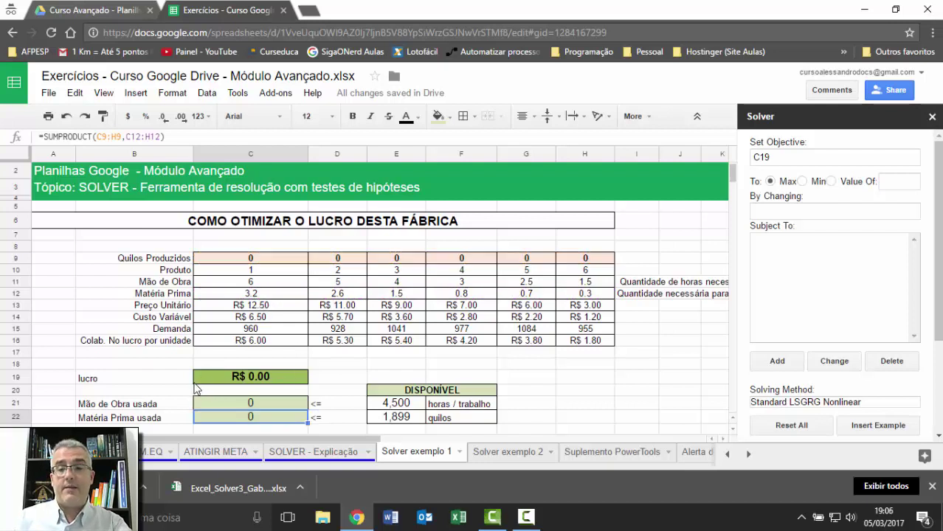
# Step: Review the model's limits: 4,500 labour hours and 1,899 kilos of raw material
pyautogui.click(383, 406)
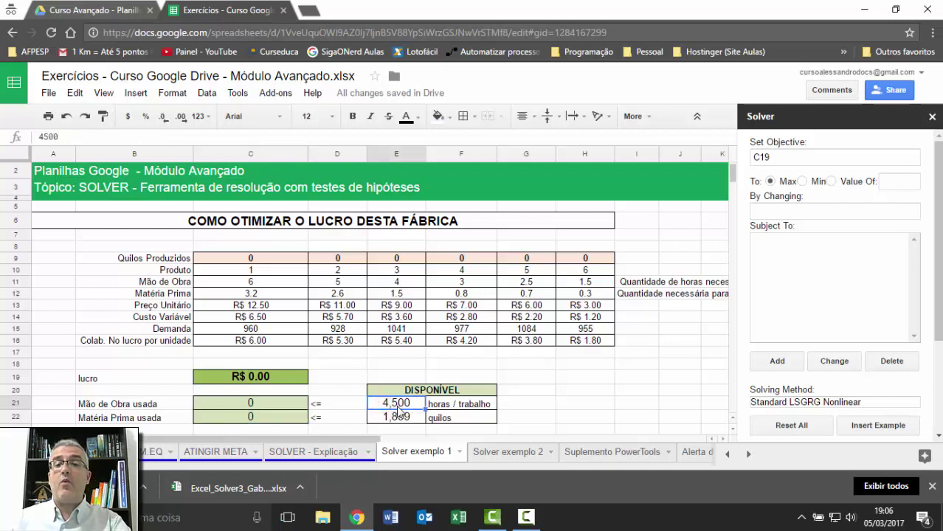
pyautogui.click(398, 408)
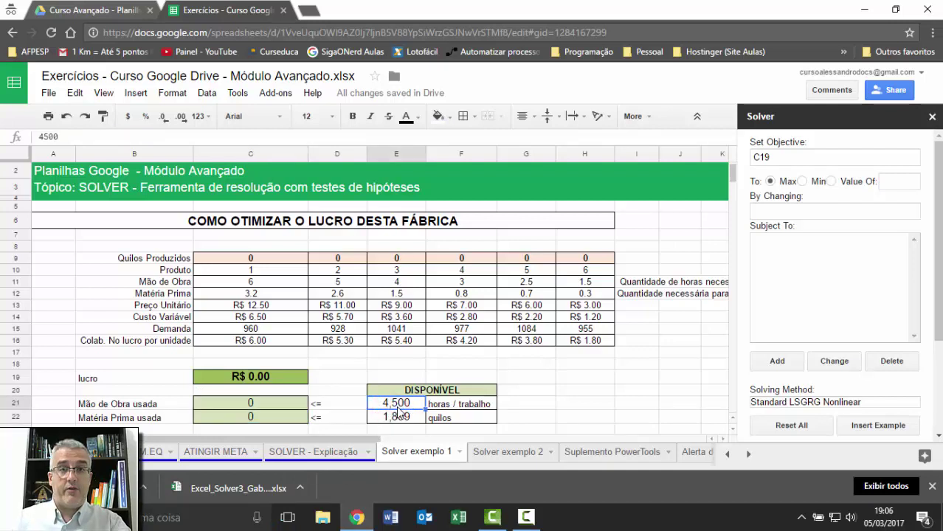
pyautogui.click(418, 417)
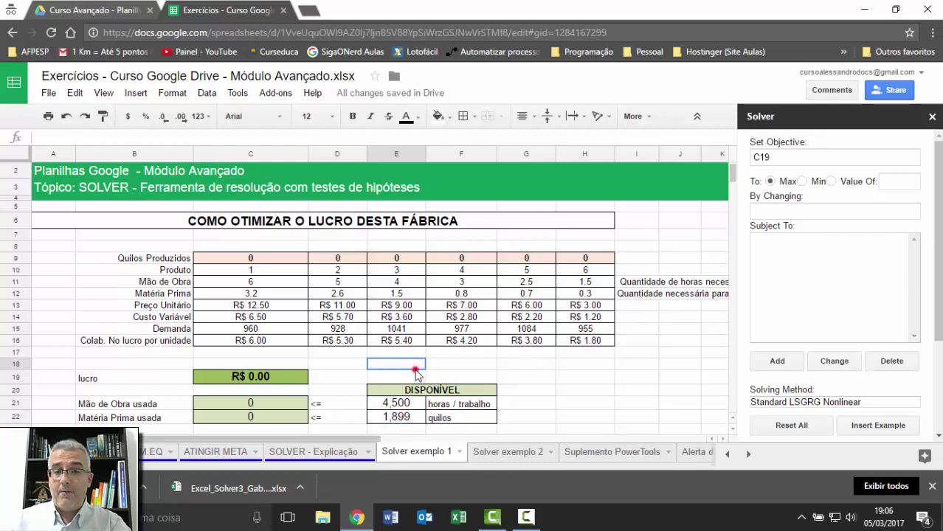
pyautogui.click(413, 372)
pyautogui.click(402, 293)
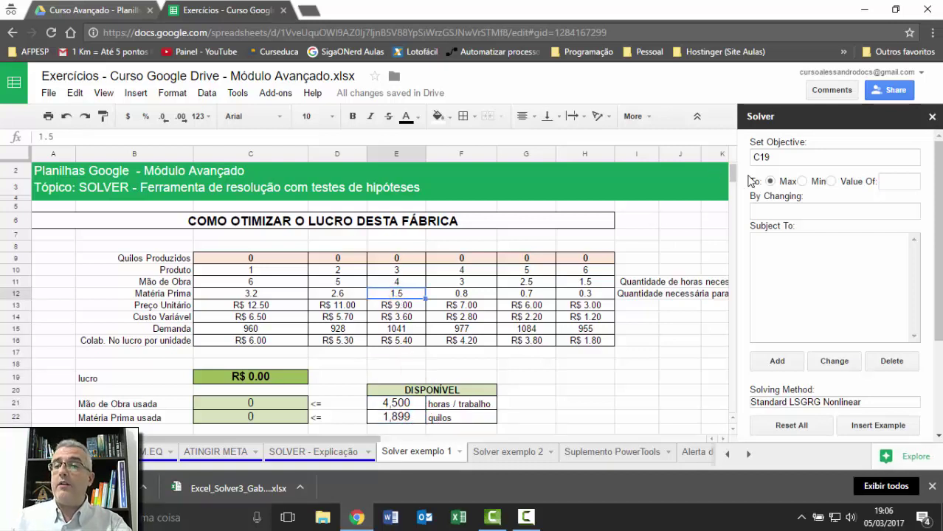
# Step: Confirm C19 is set to Max and enter C9:H9 as the changing cells
pyautogui.click(775, 159)
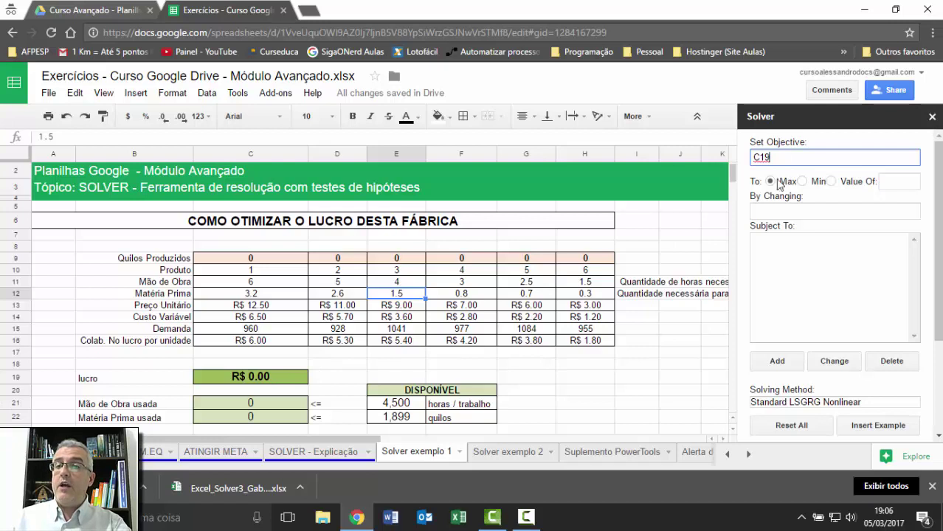
pyautogui.click(778, 182)
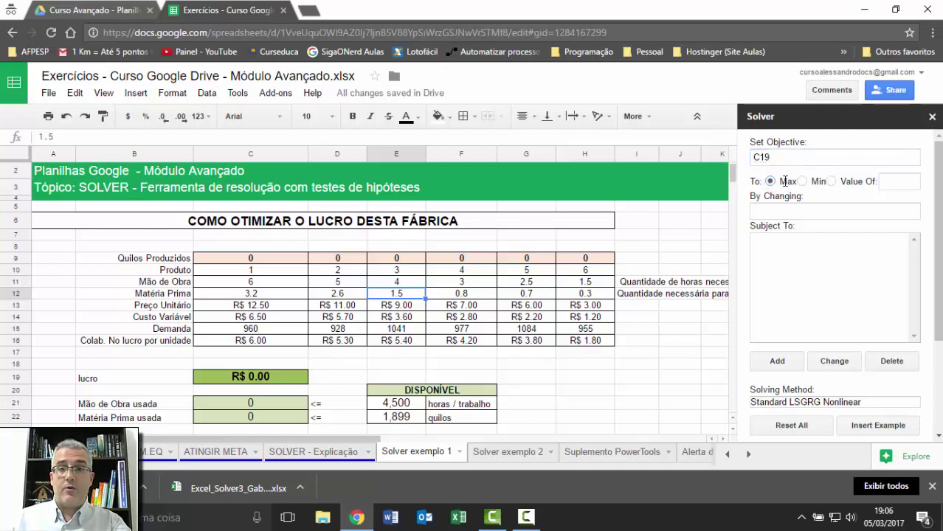
pyautogui.moveTo(250, 258); pyautogui.dragTo(579, 258)
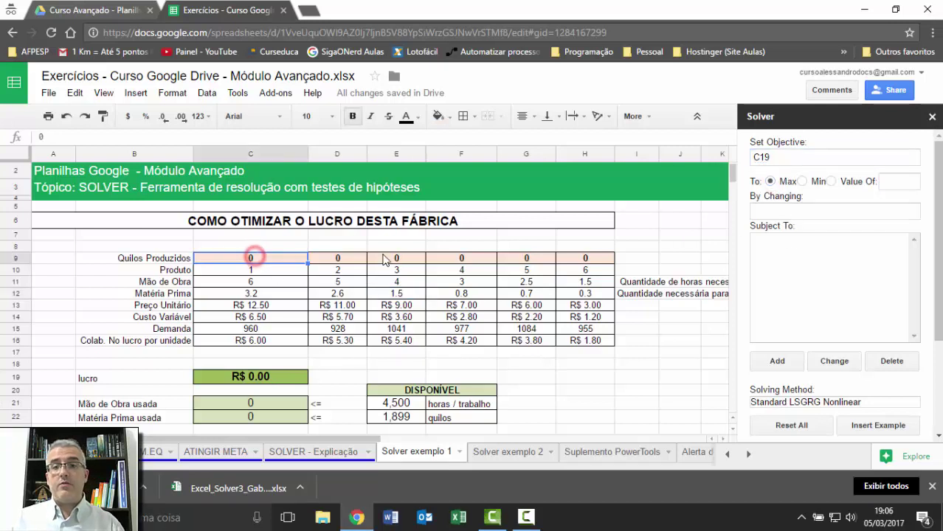
pyautogui.click(777, 211)
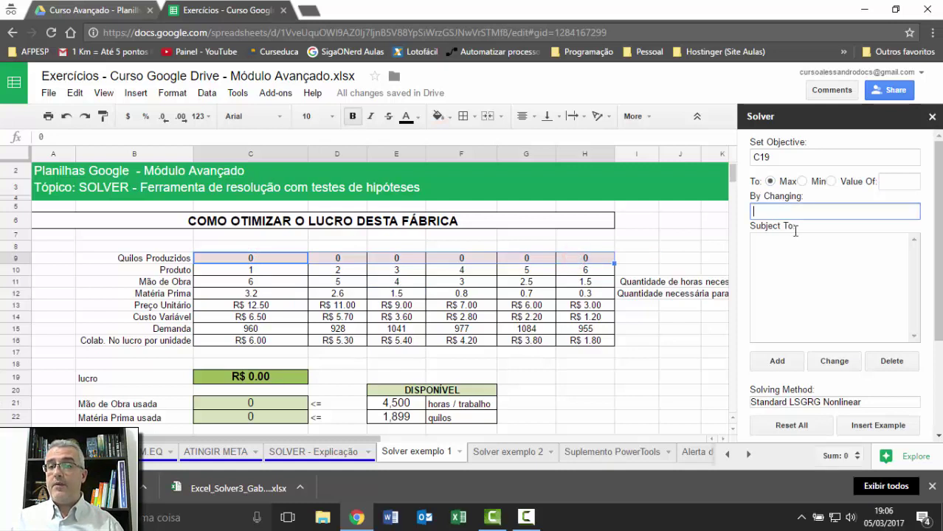
pyautogui.write('C9:H9')
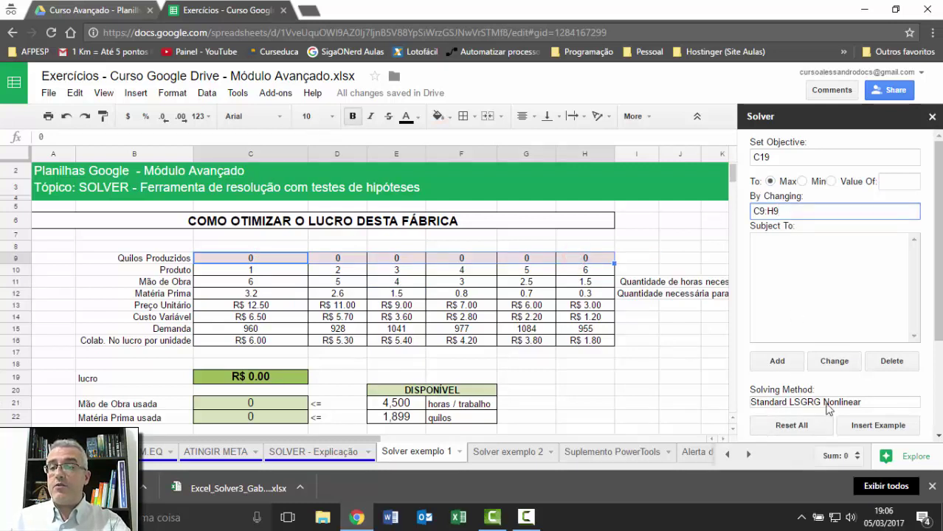
# Step: Run Solver without constraints and dismiss the solution-found notice
pyautogui.scroll(-2, 826, 410)
pyautogui.click(790, 388)
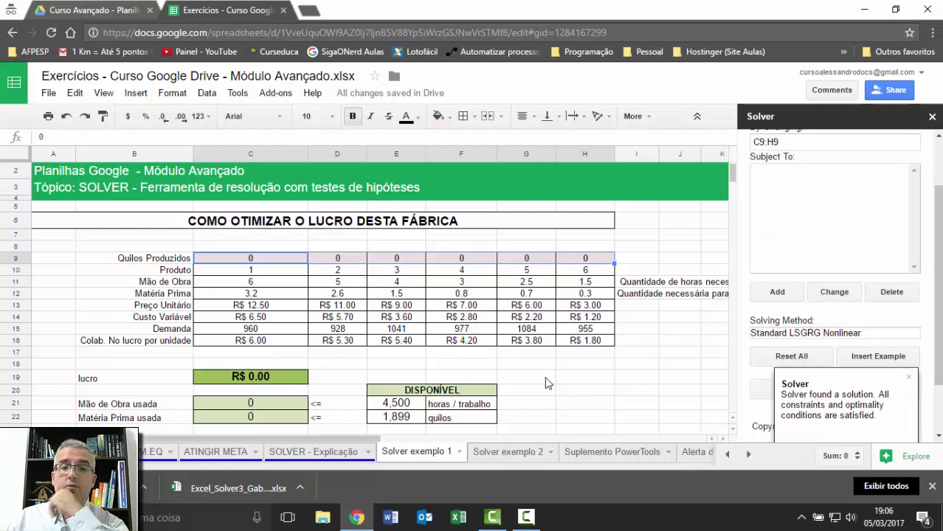
pyautogui.click(908, 377)
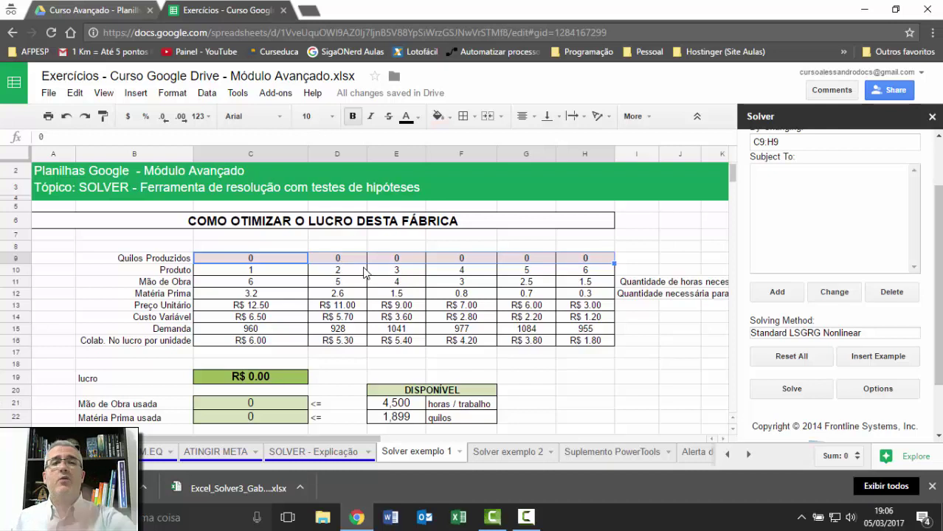
pyautogui.scroll(1, 351, 276)
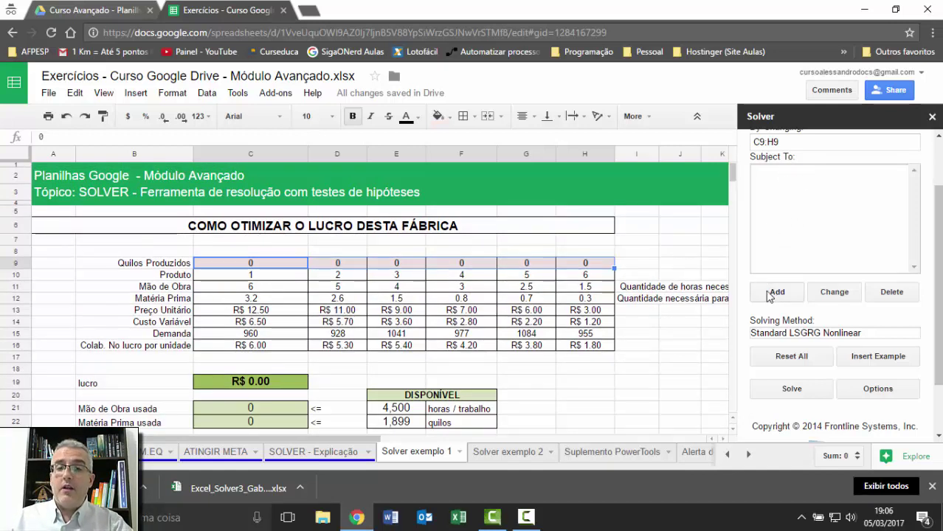
# Step: Add the constraint C9:H9 <= C15:H15 so quantities stay within demand
pyautogui.click(579, 264)
pyautogui.click(289, 267)
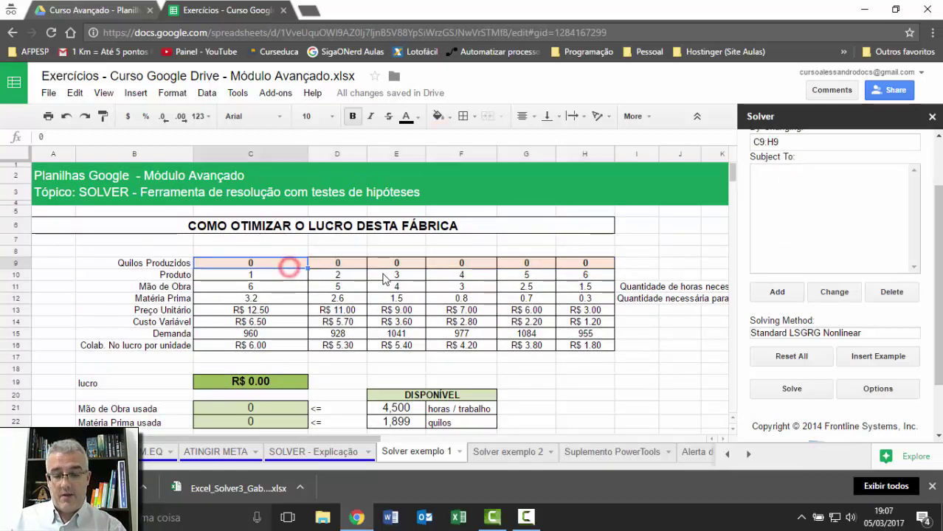
pyautogui.keyDown('shift'); pyautogui.click(581, 265); pyautogui.keyUp('shift')
pyautogui.click(778, 292)
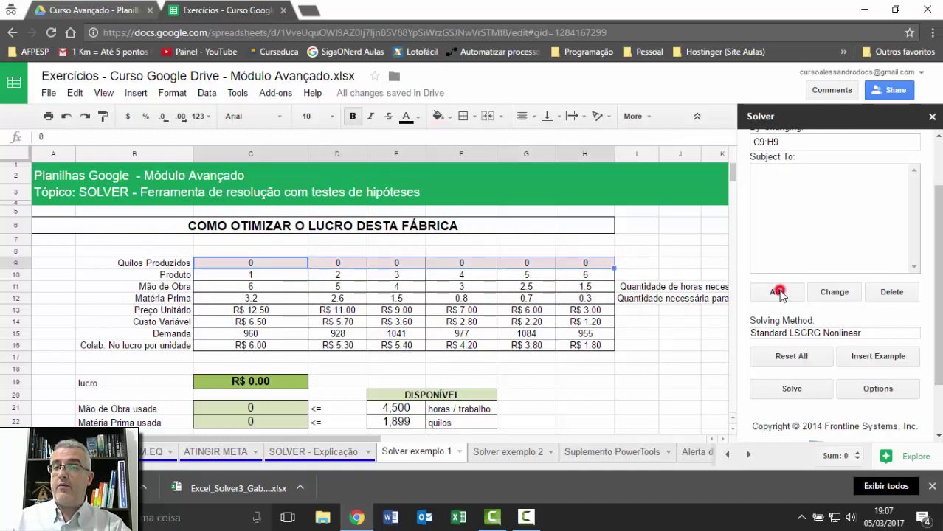
pyautogui.click(778, 157)
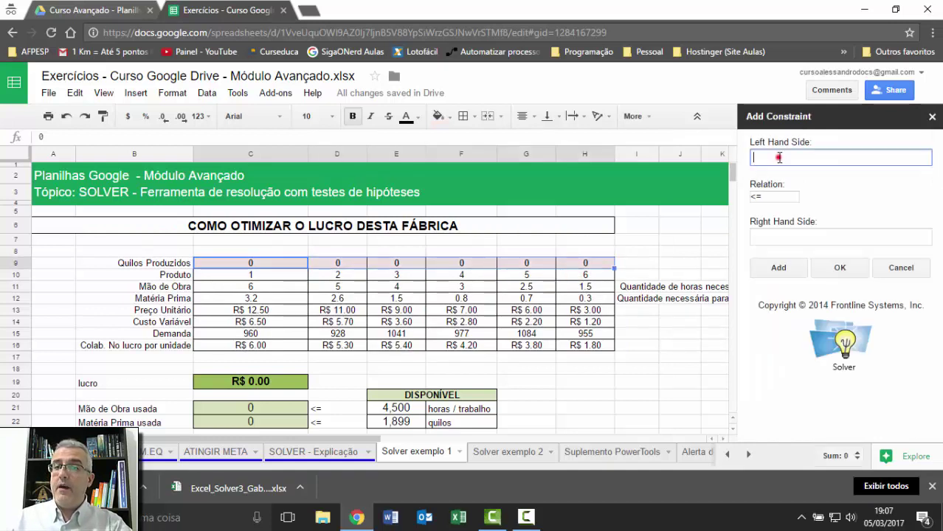
pyautogui.write('C9:H9')
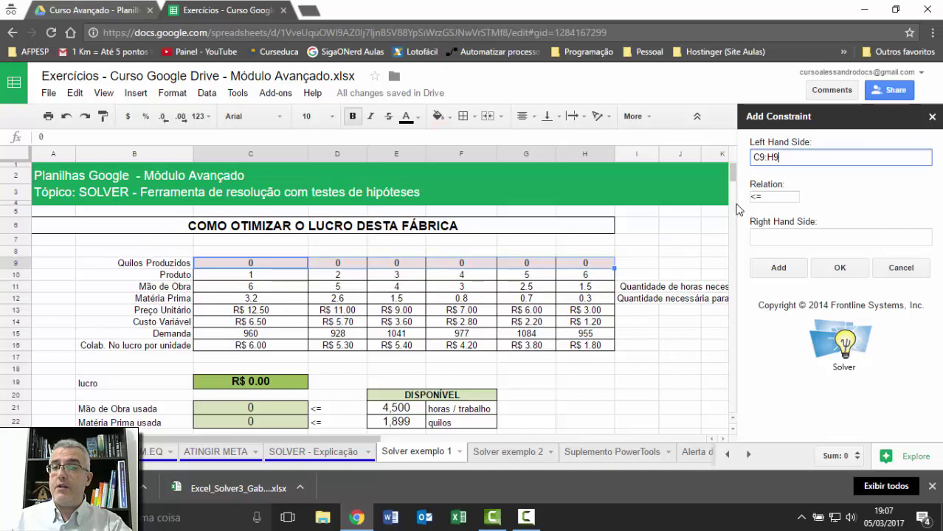
pyautogui.click(251, 333)
pyautogui.keyDown('shift'); pyautogui.click(584, 333); pyautogui.keyUp('shift')
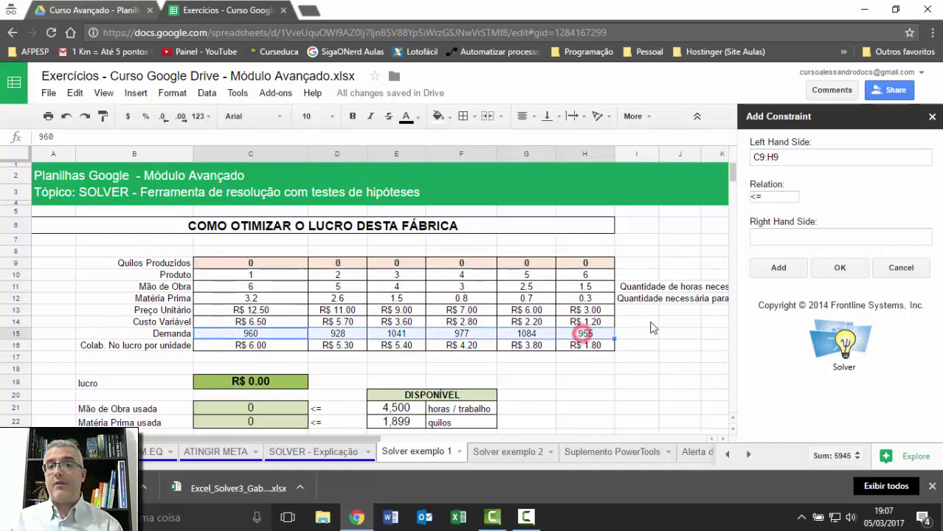
pyautogui.click(781, 236)
pyautogui.write('C15:H15')
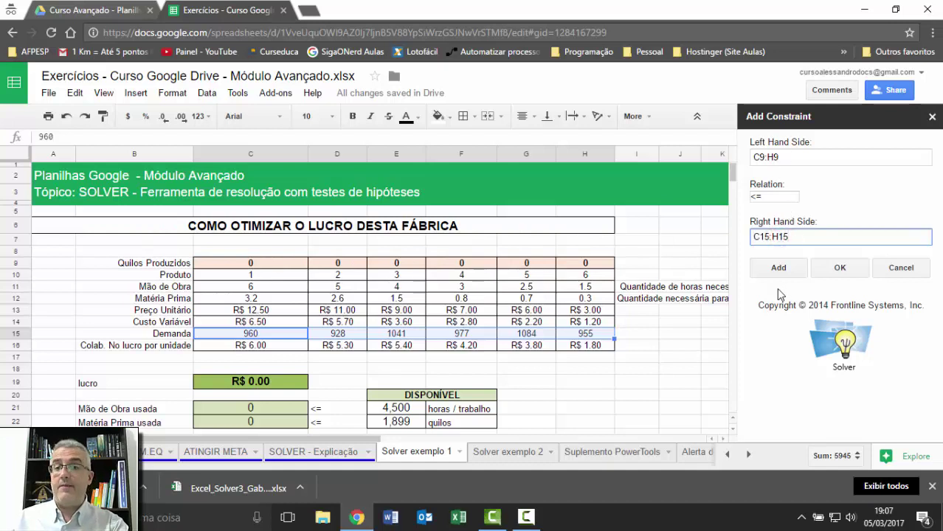
pyautogui.click(778, 267)
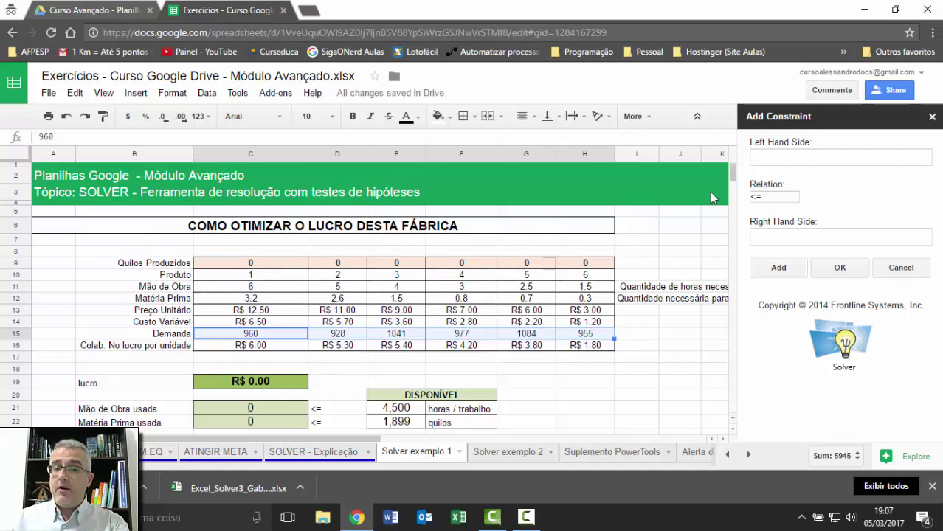
# Step: Add the labour-hours constraint C21 <= E21
pyautogui.click(250, 409)
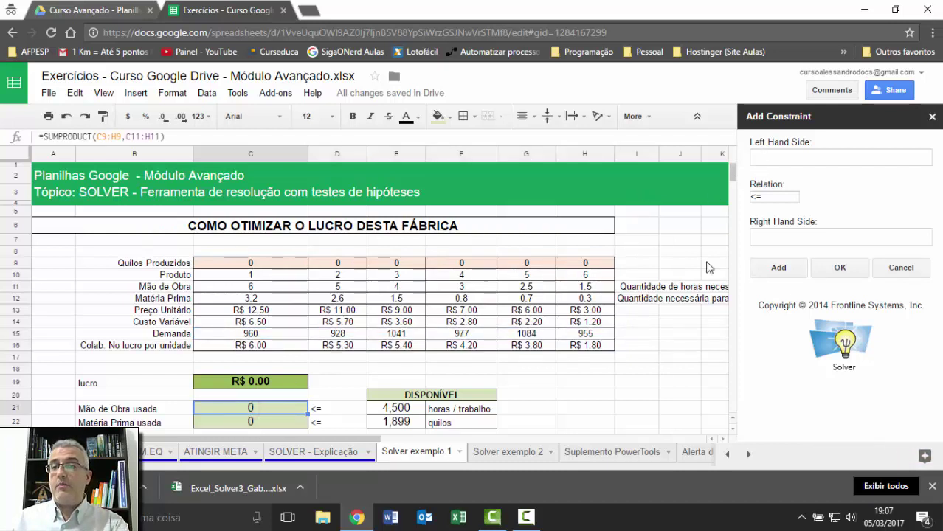
pyautogui.click(798, 158)
pyautogui.write('C21')
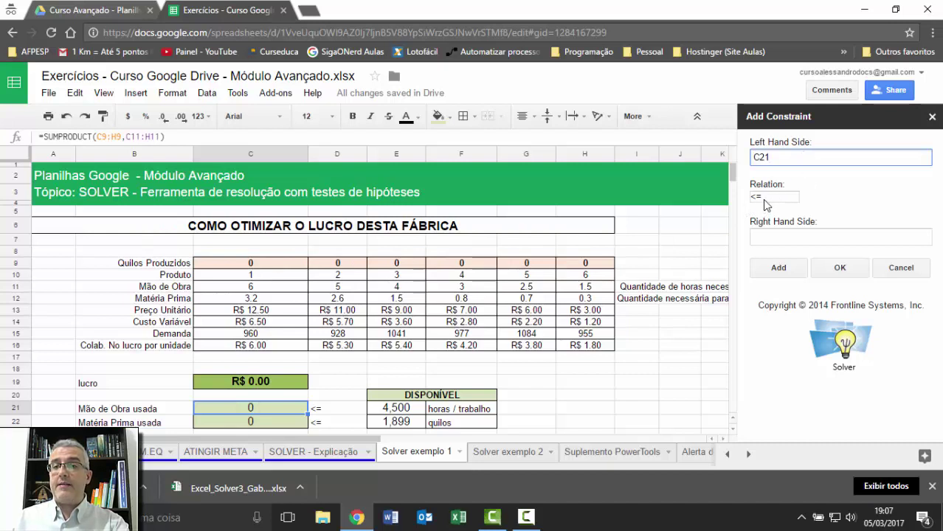
pyautogui.click(396, 408)
pyautogui.click(766, 240)
pyautogui.write('E21')
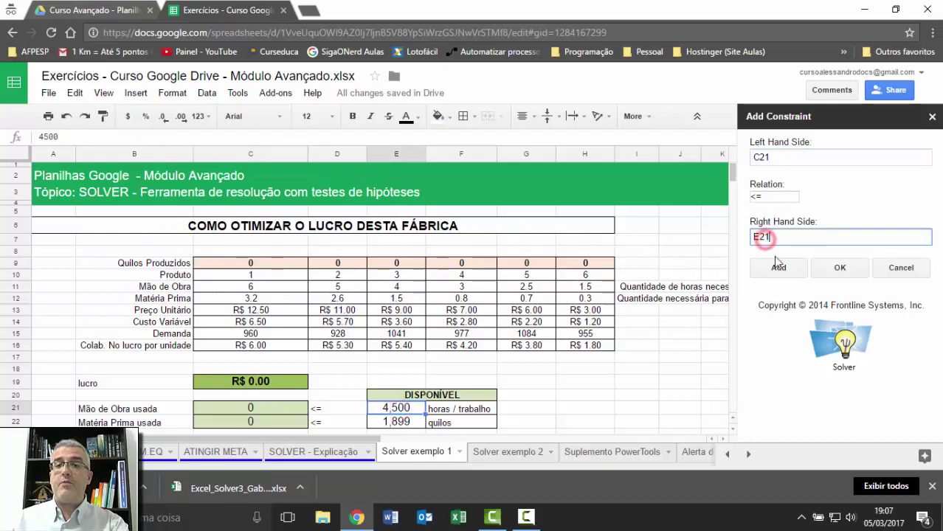
pyautogui.click(778, 267)
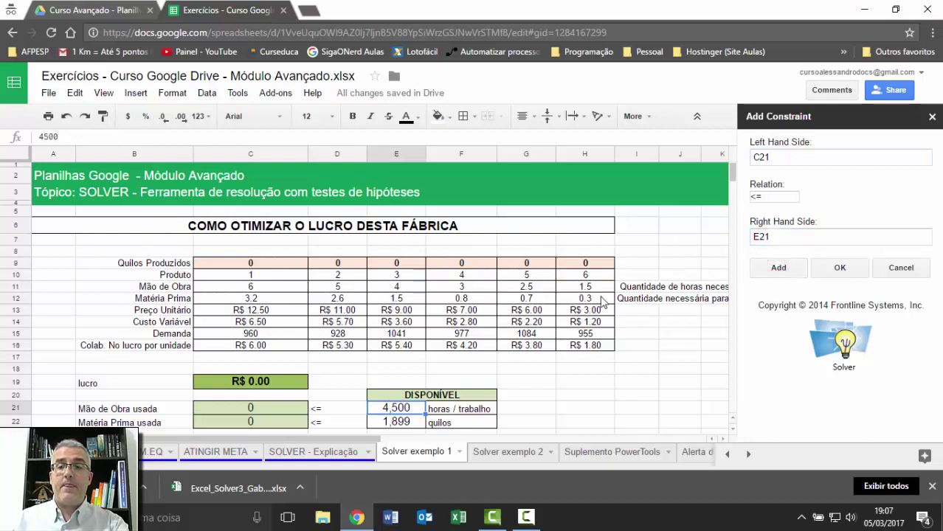
# Step: Add the raw-material constraint C22 <= E22 and return to Solver
pyautogui.click(241, 425)
pyautogui.click(778, 156)
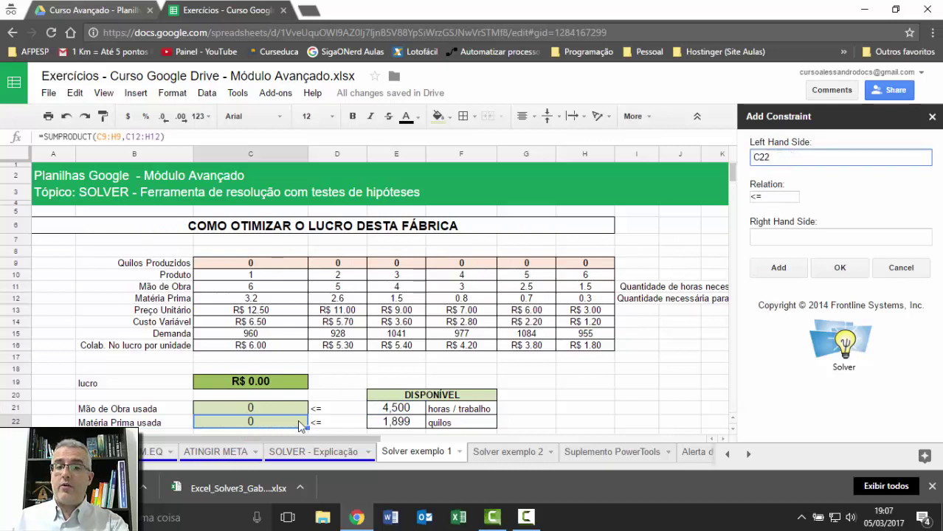
pyautogui.click(391, 422)
pyautogui.click(775, 239)
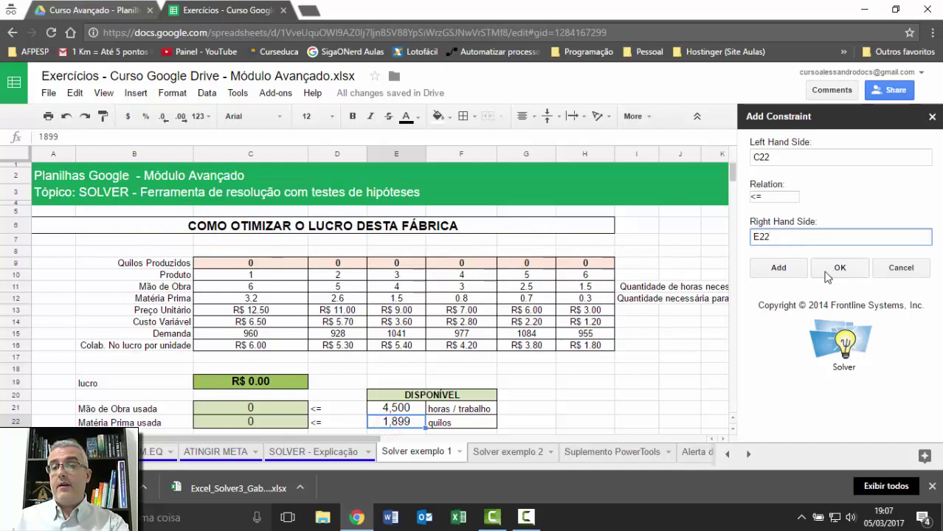
pyautogui.click(841, 268)
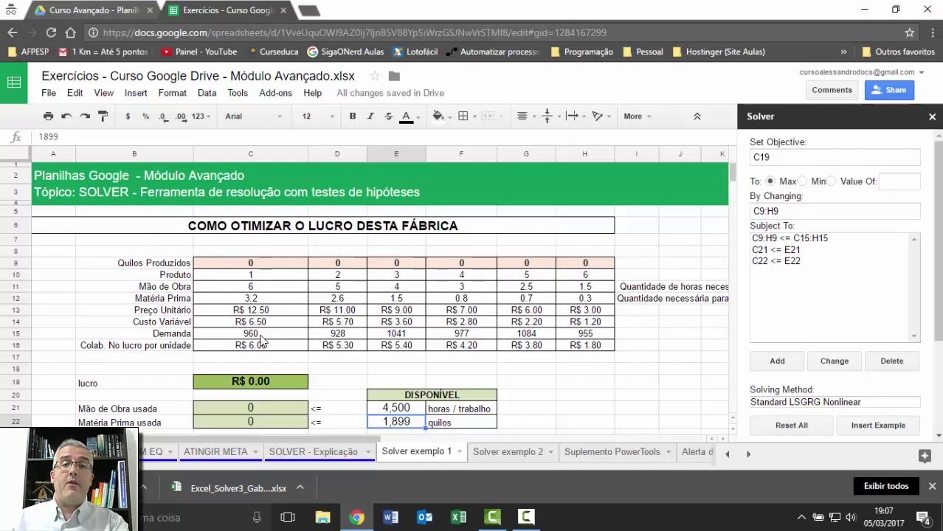
# Step: Review the three Subject To constraints and run Solve on the profit model
pyautogui.click(782, 250)
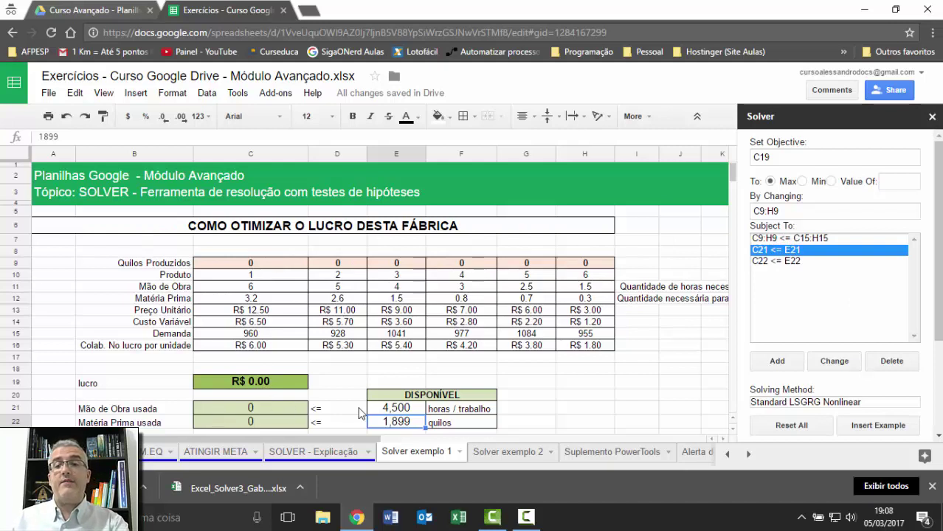
pyautogui.click(767, 260)
pyautogui.click(223, 427)
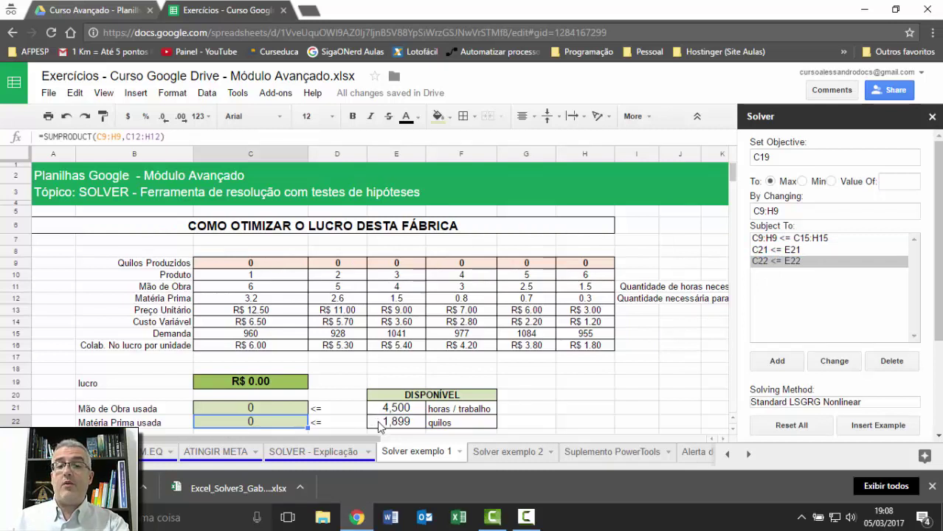
pyautogui.click(782, 261)
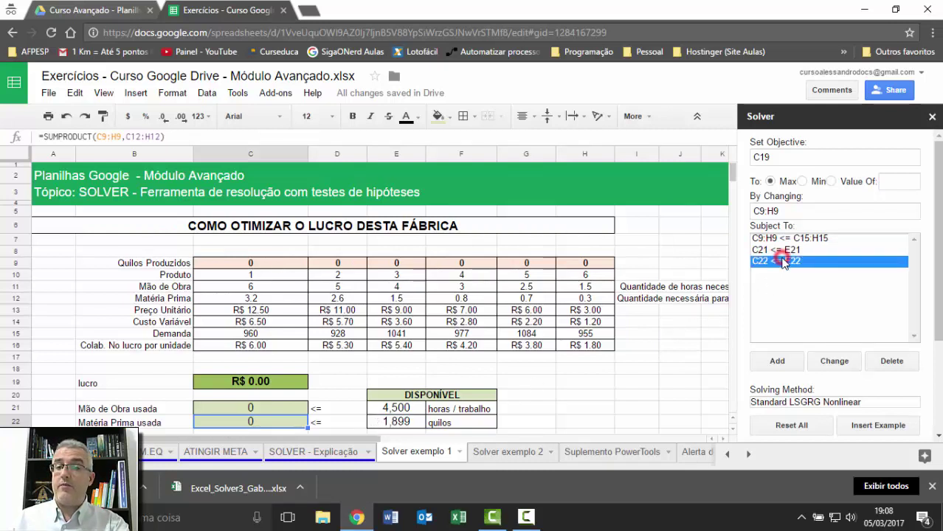
pyautogui.click(792, 238)
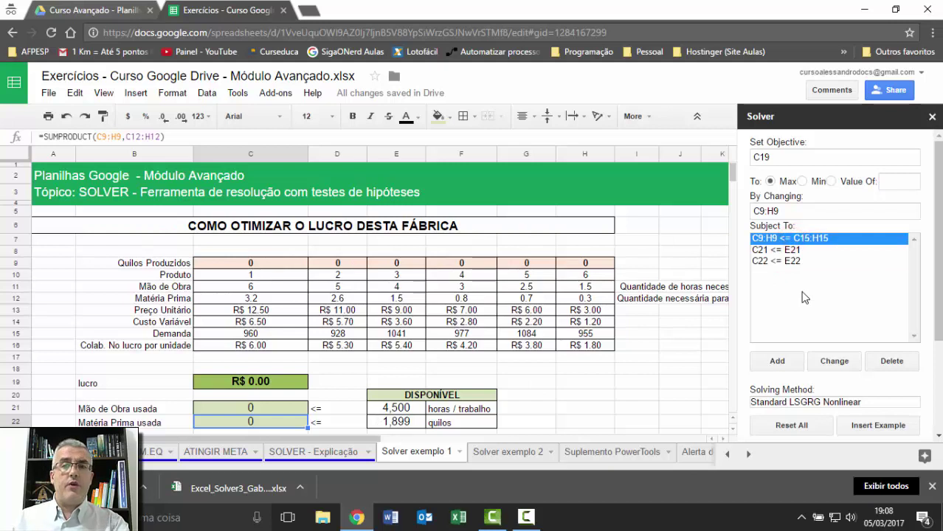
pyautogui.scroll(-2, 800, 395)
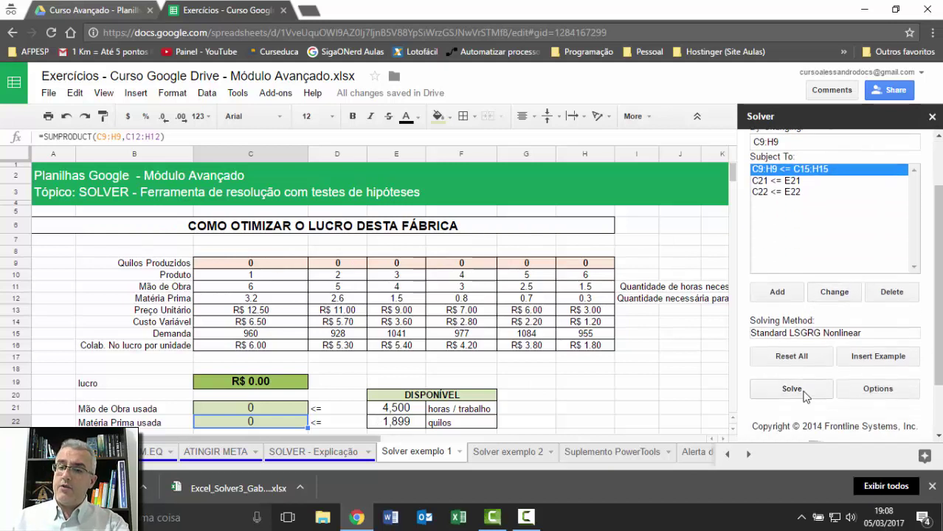
pyautogui.click(793, 390)
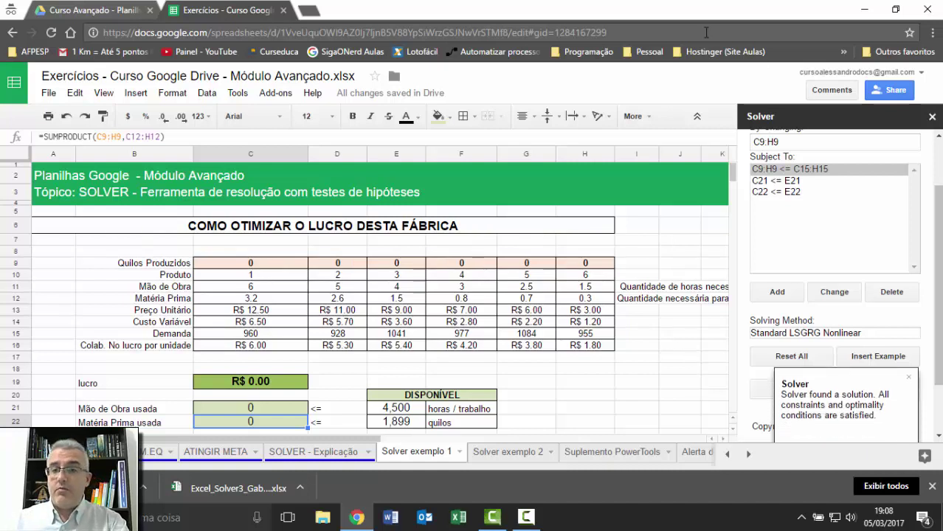
# Step: Close the solution message, check C21's labour formula, and select the C21 <= E21 constraint
pyautogui.click(911, 378)
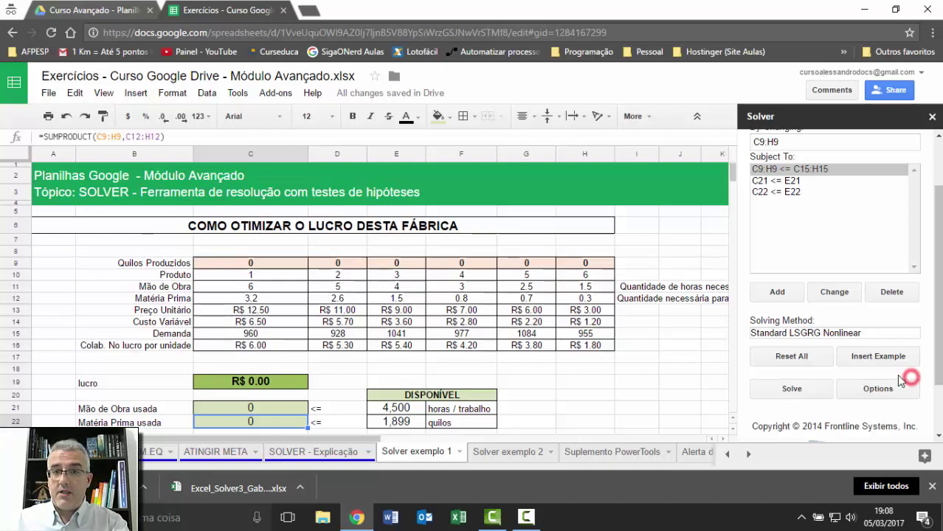
pyautogui.click(846, 255)
pyautogui.scroll(1, 846, 255)
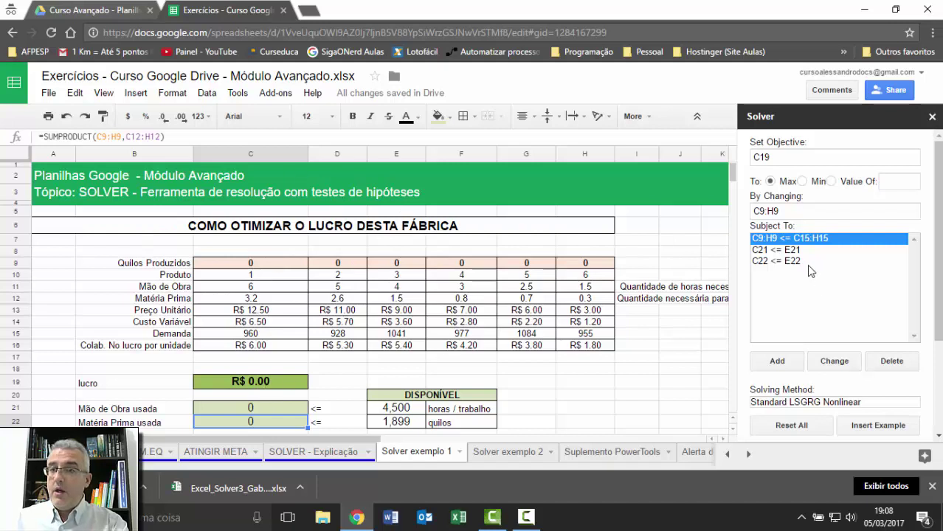
pyautogui.click(241, 408)
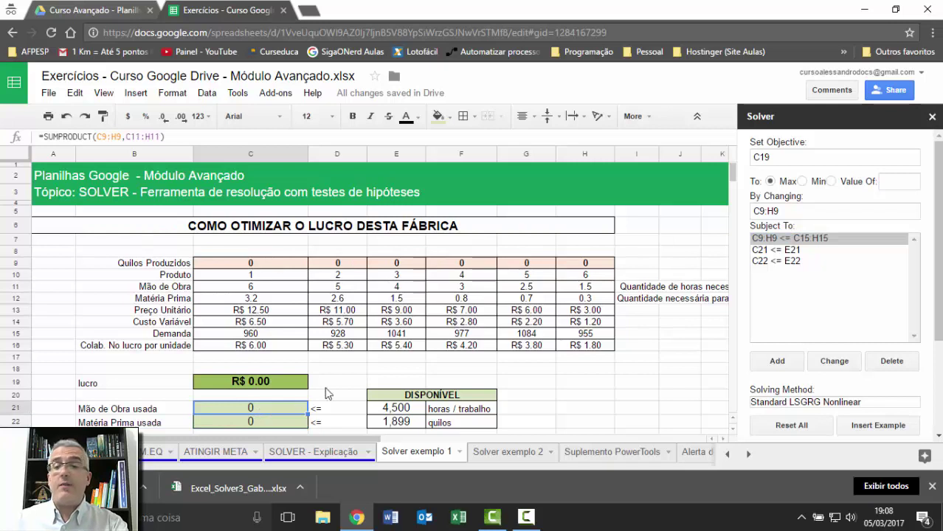
pyautogui.click(780, 250)
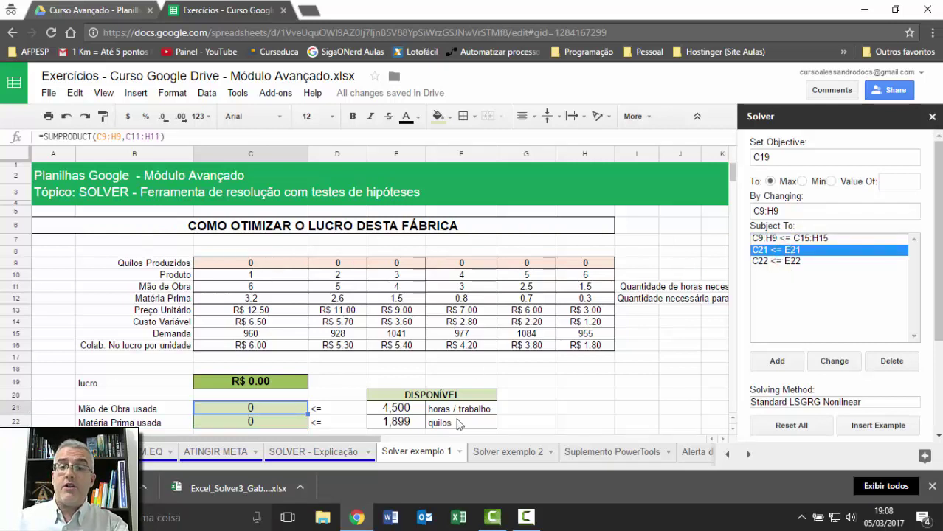
# Step: Change the labour constraint's relation to '=' with E21 as the limit, giving C21 = E21
pyautogui.click(835, 361)
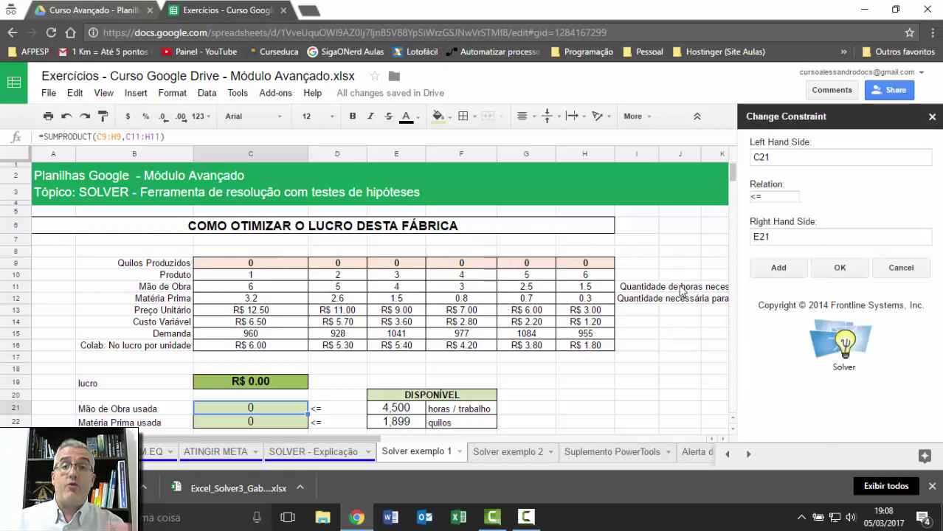
pyautogui.doubleClick(778, 238)
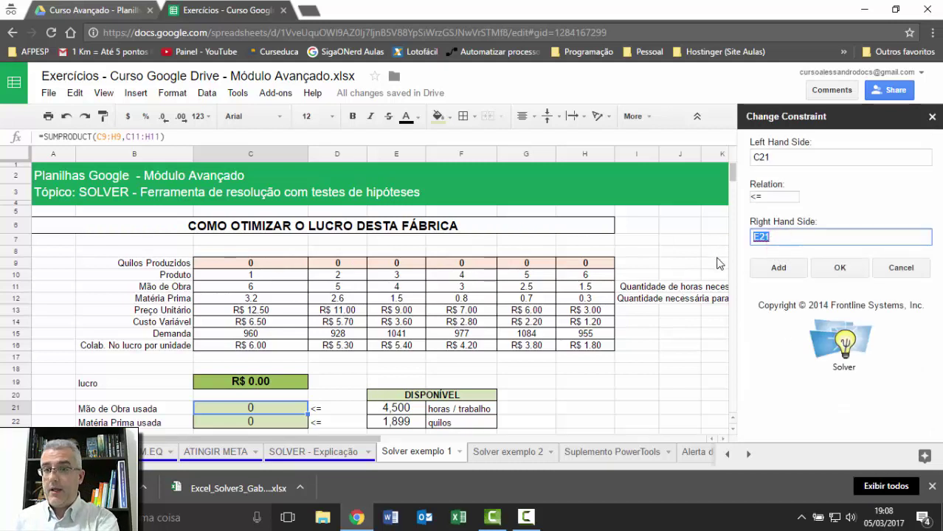
pyautogui.press('BackSpace')
pyautogui.click(402, 412)
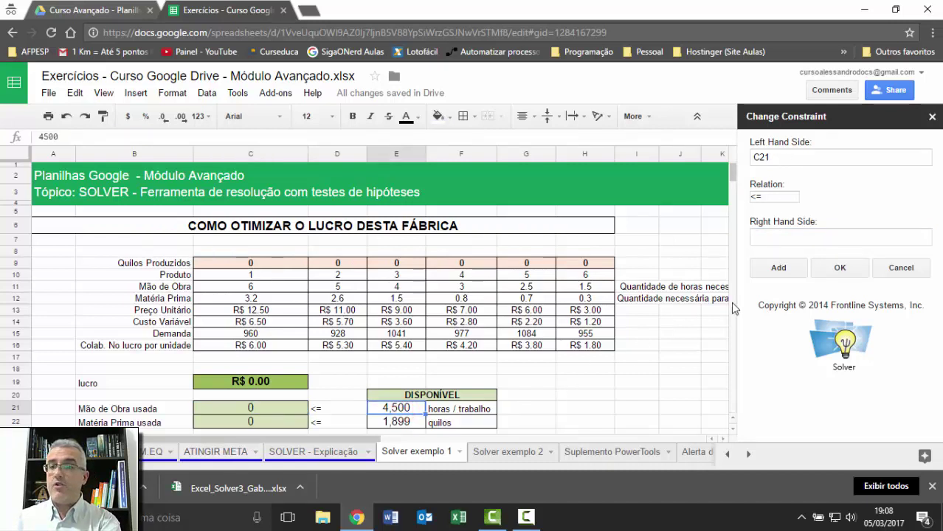
pyautogui.click(767, 196)
pyautogui.click(767, 220)
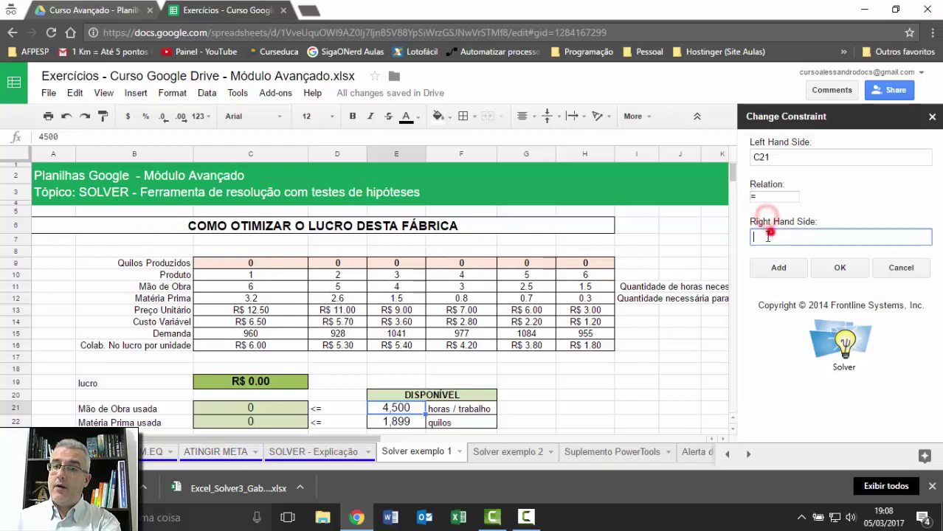
pyautogui.click(763, 236)
pyautogui.write('E21')
pyautogui.click(838, 267)
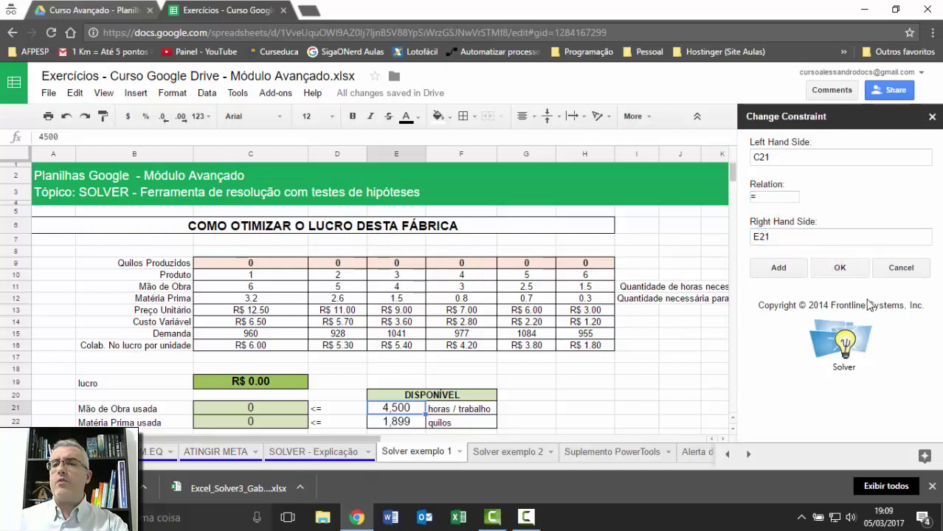
pyautogui.click(846, 269)
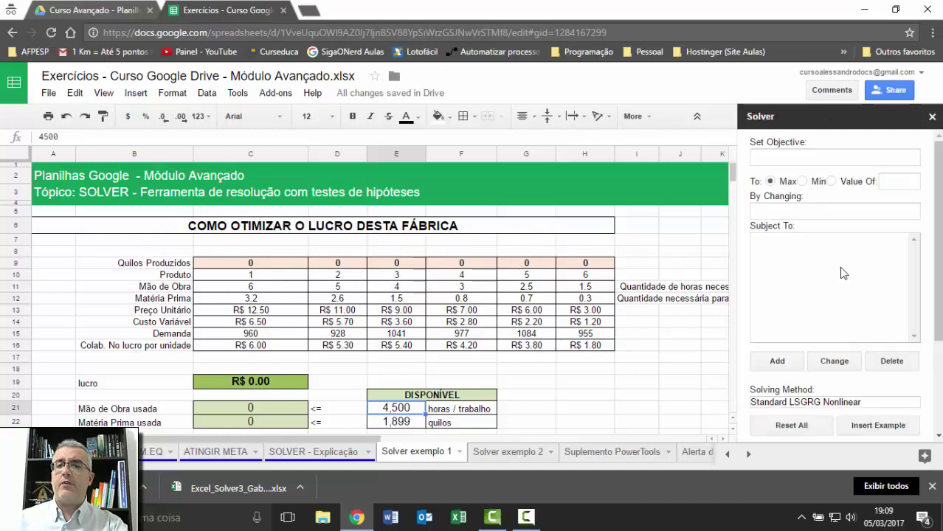
pyautogui.scroll(-2, 817, 405)
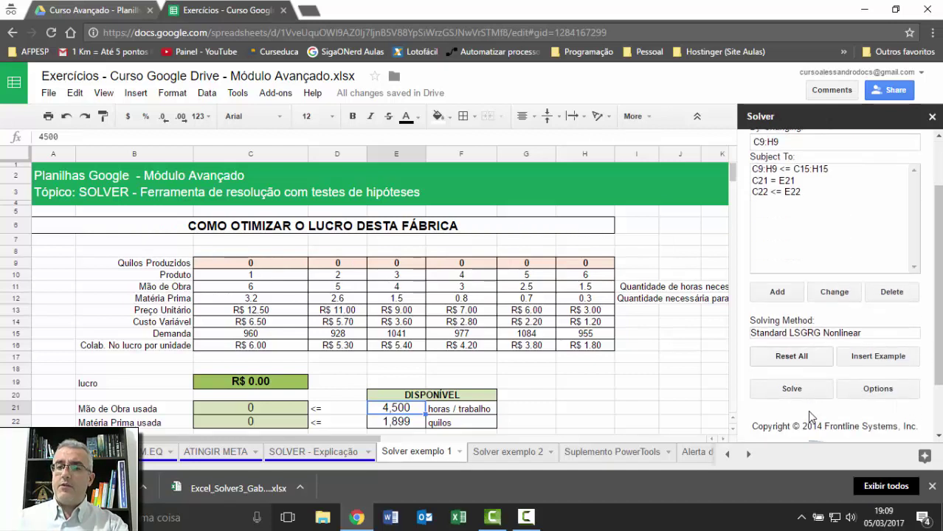
# Step: Rerun Solve, raising profit in C19 to R$ 5,467.68
pyautogui.click(802, 393)
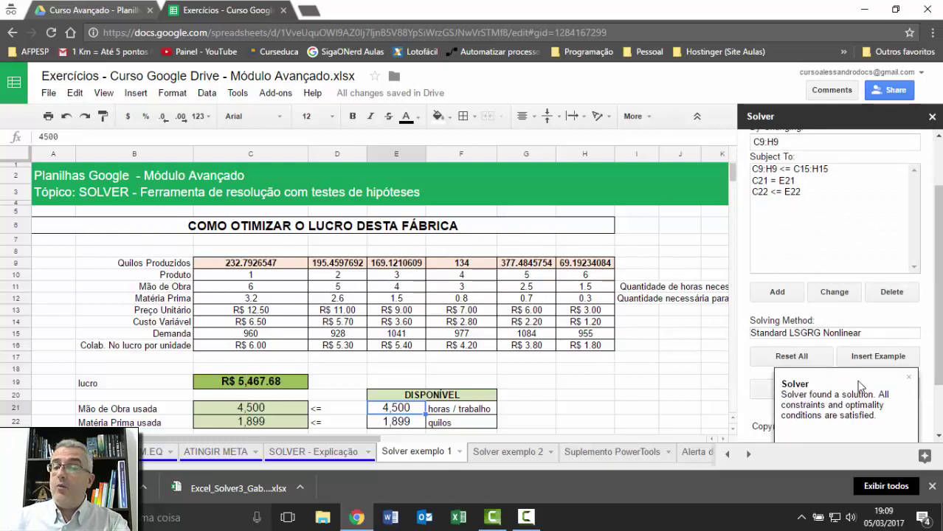
pyautogui.click(909, 377)
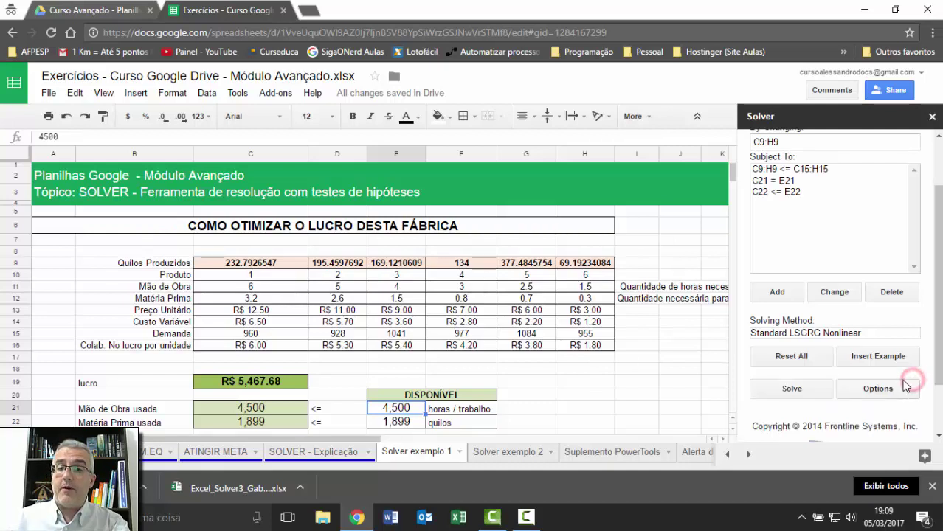
pyautogui.click(260, 385)
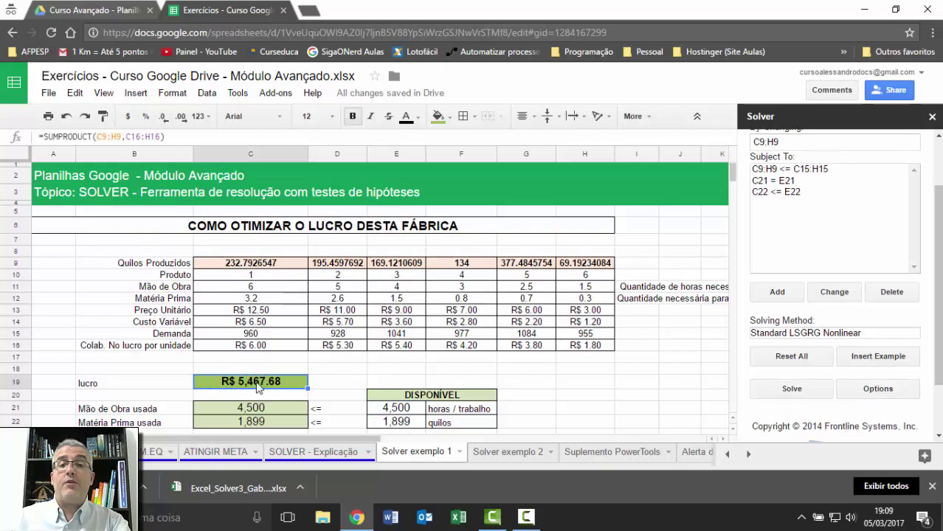
# Step: Check the fractional quantities in C9 through H9, then begin adding a new constraint
pyautogui.click(251, 264)
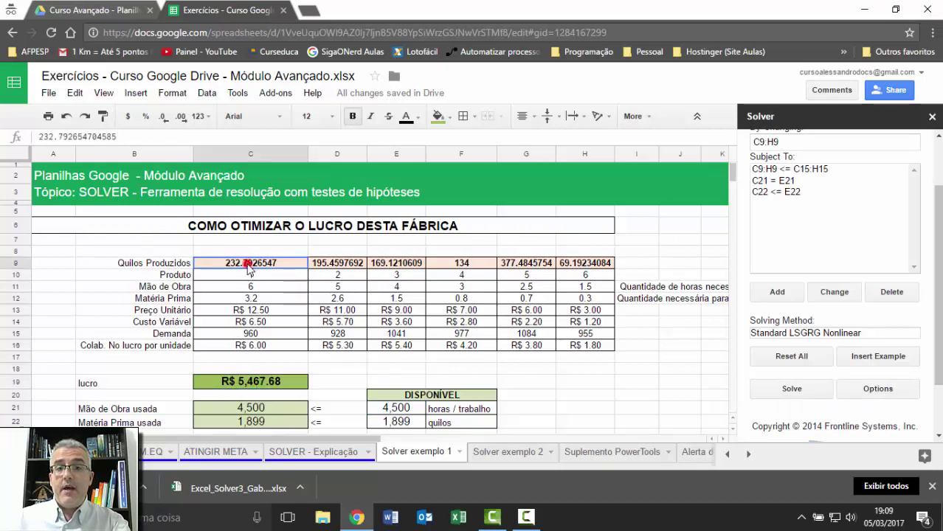
pyautogui.click(323, 264)
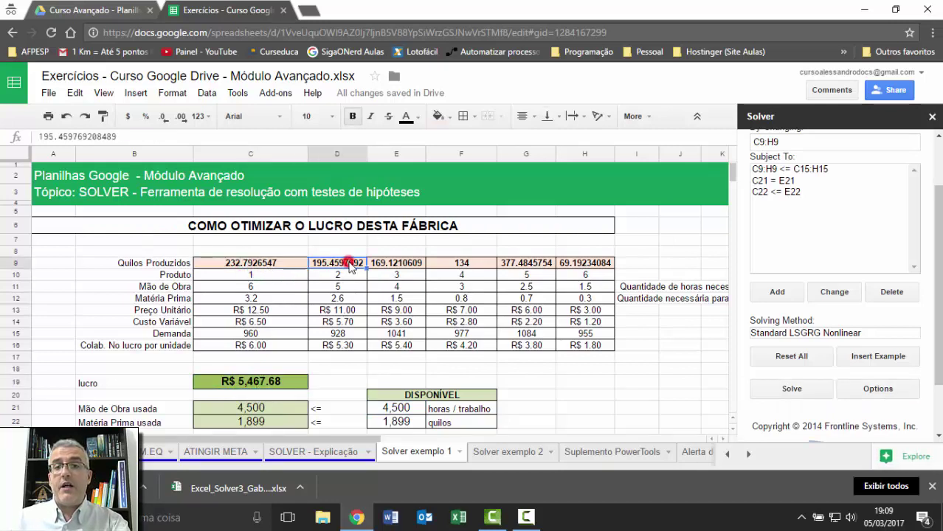
pyautogui.click(372, 264)
pyautogui.click(453, 264)
pyautogui.click(514, 266)
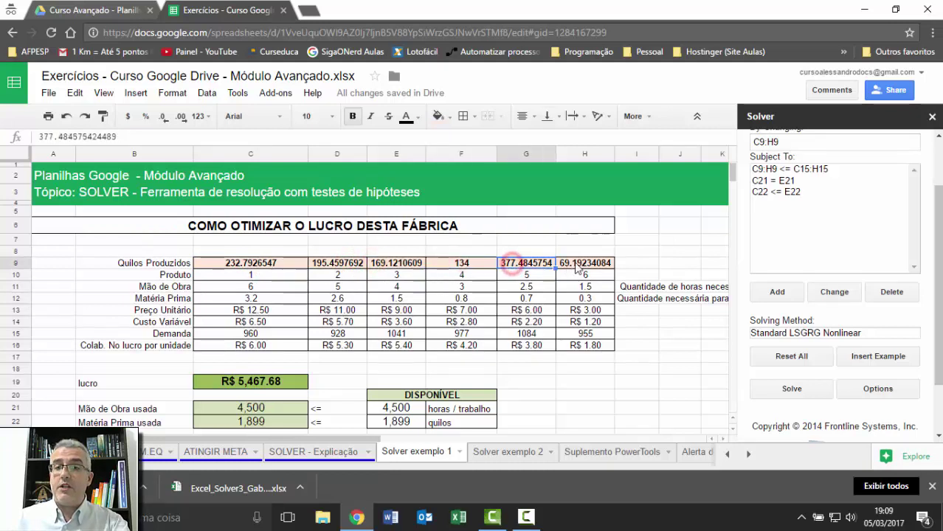
pyautogui.click(579, 264)
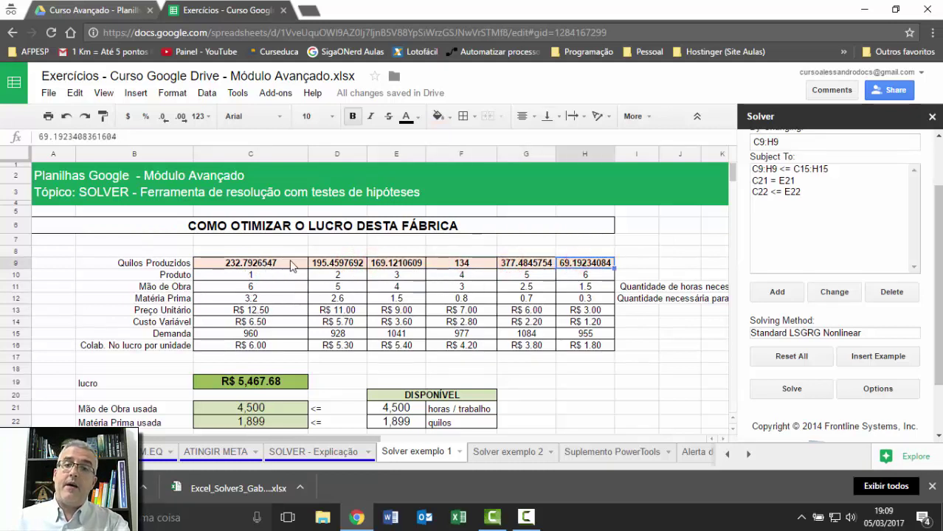
pyautogui.click(236, 264)
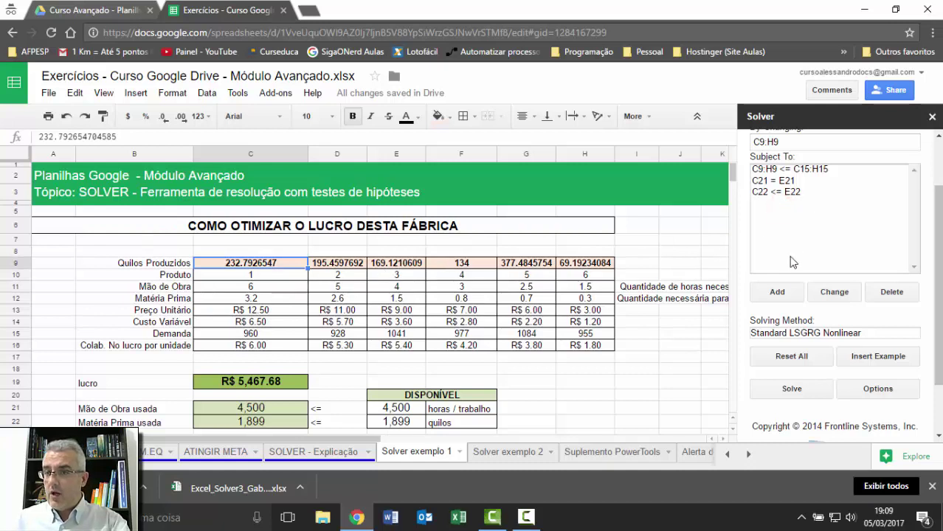
pyautogui.click(781, 293)
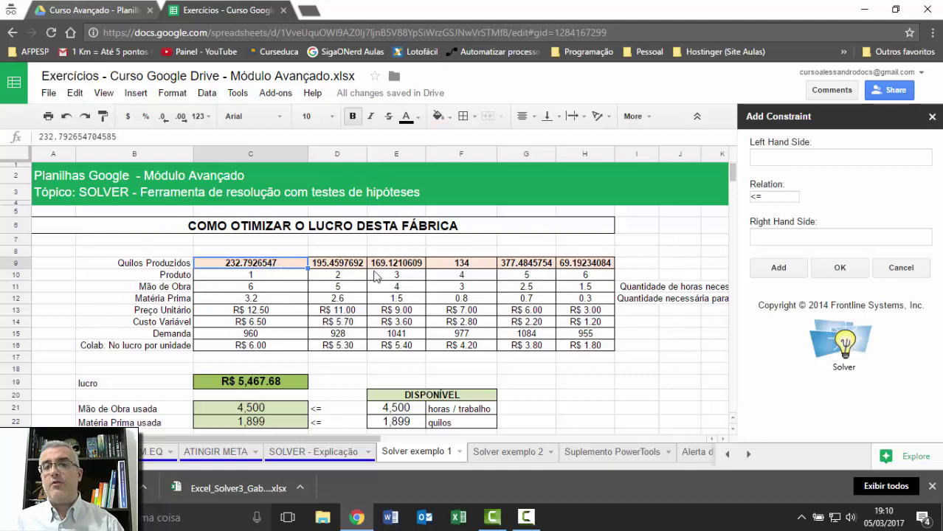
# Step: Add the constraint C9:H9 integer so quantities must be whole numbers
pyautogui.keyDown('shift'); pyautogui.click(572, 264); pyautogui.keyUp('shift')
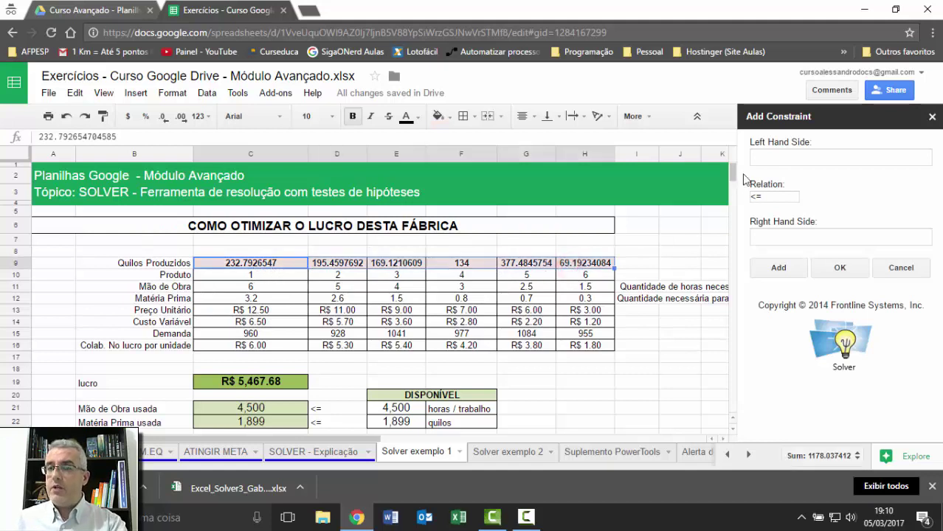
pyautogui.click(767, 157)
pyautogui.click(773, 196)
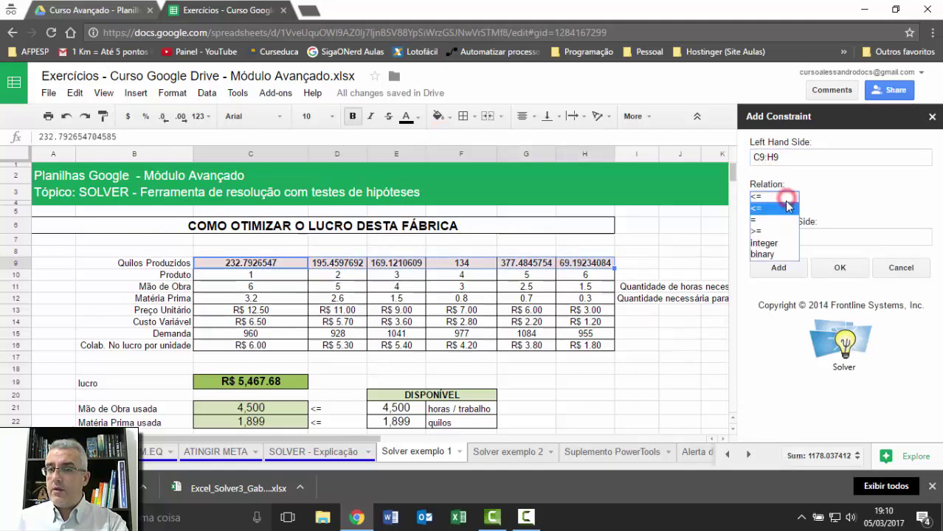
pyautogui.click(779, 246)
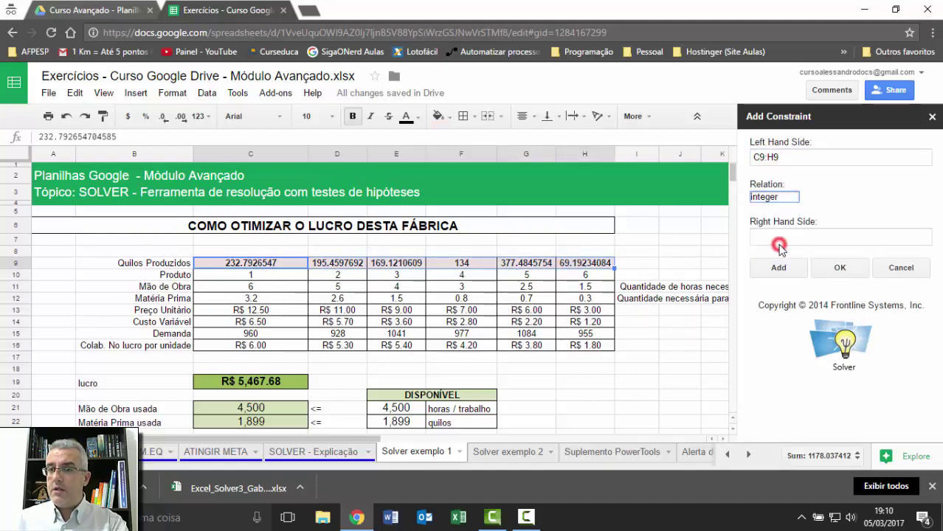
pyautogui.click(784, 196)
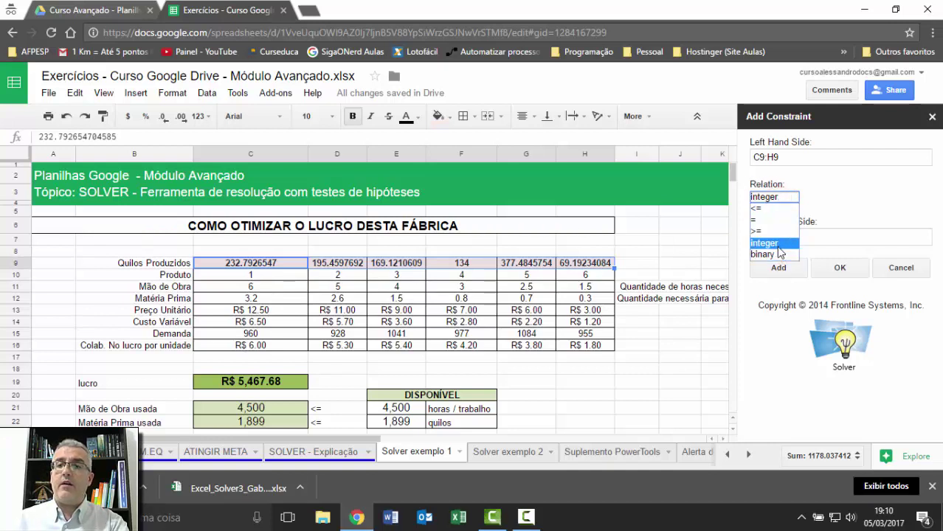
pyautogui.click(800, 187)
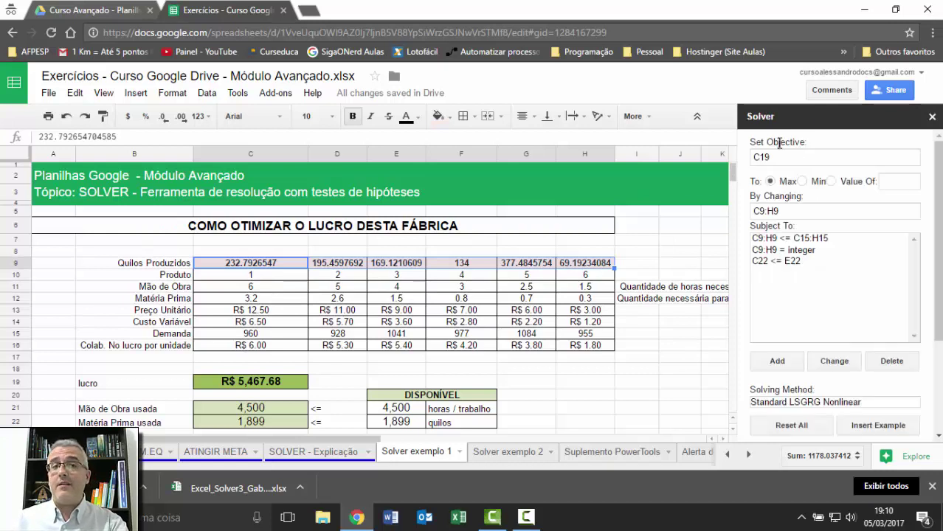
# Step: Solve again, yielding quantities 232, 195, 169, 133, 377, 69 and profit R$ 5,453.50
pyautogui.scroll(-2, 835, 399)
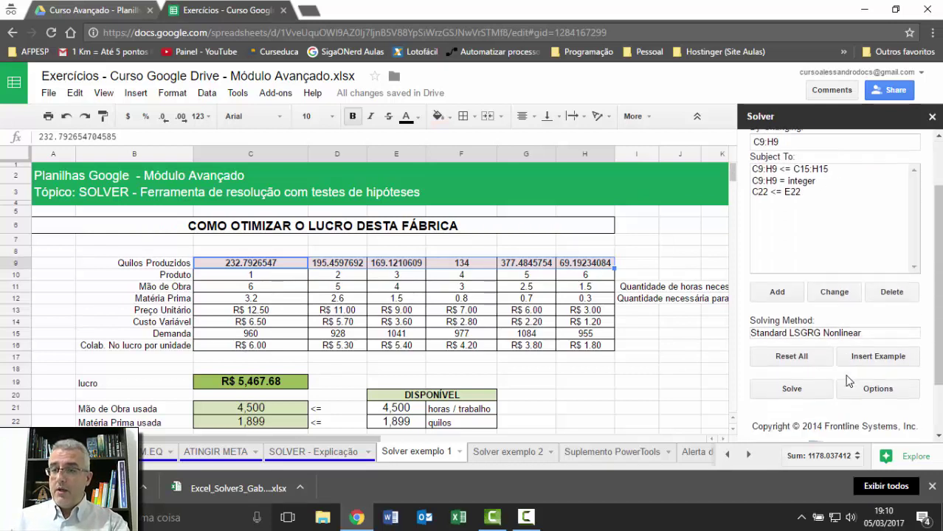
pyautogui.scroll(-1, 811, 369)
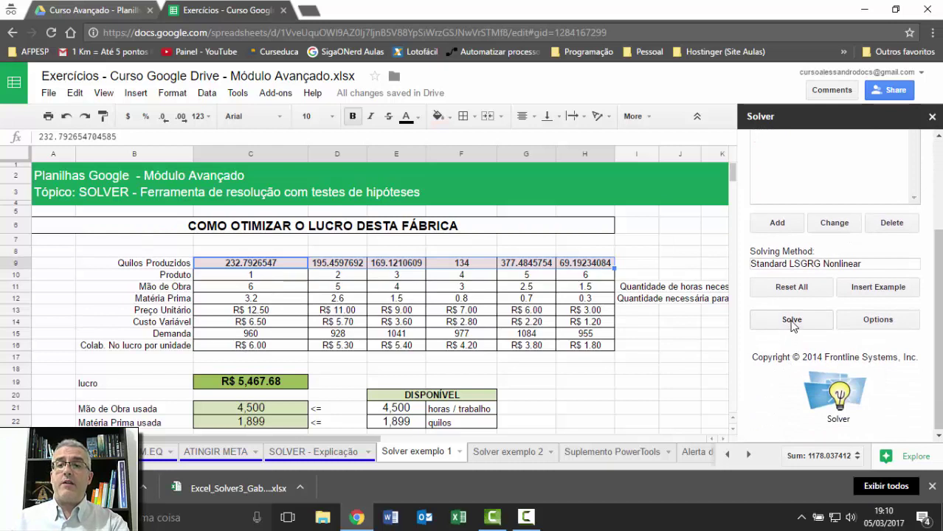
pyautogui.click(792, 322)
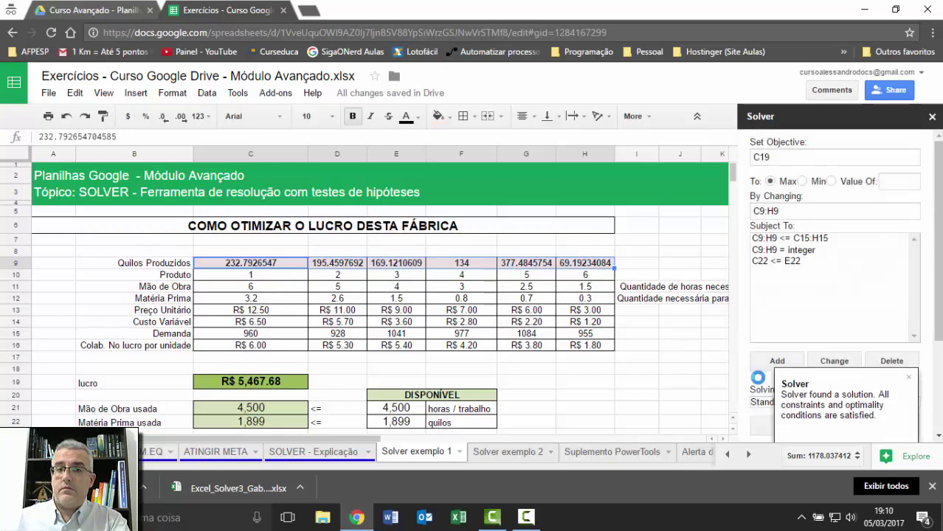
# Step: Dismiss the solution message and review results: 4,488 labour hours, 1,894 kilos of raw material used
pyautogui.click(910, 378)
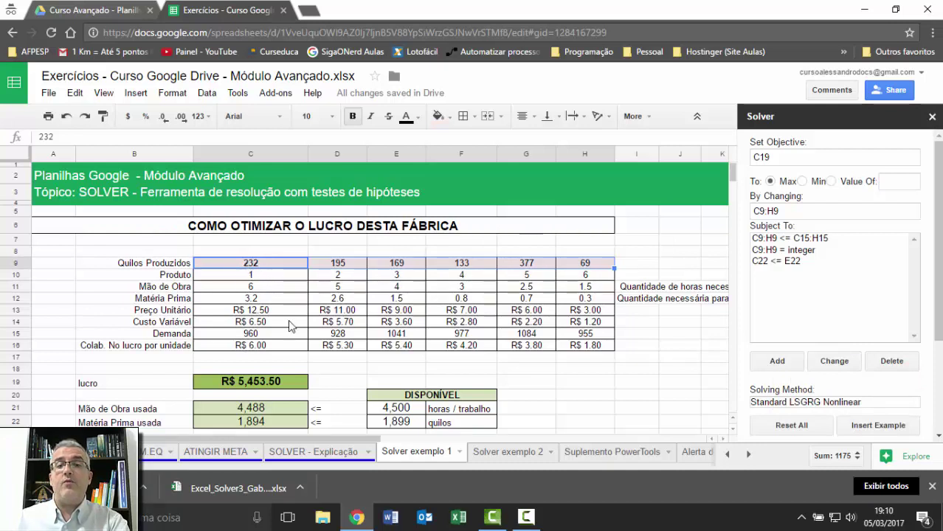
pyautogui.scroll(-1, 296, 329)
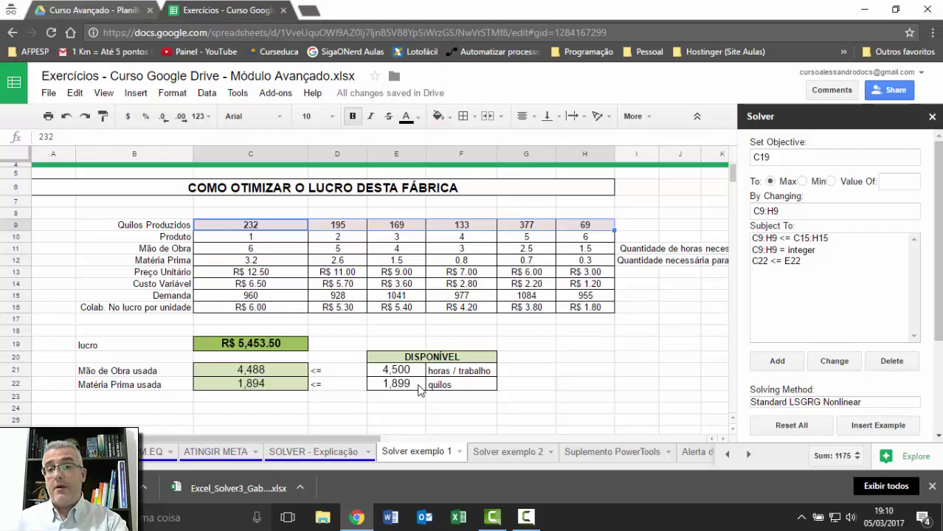
pyautogui.scroll(2, 419, 389)
pyautogui.scroll(1, 418, 389)
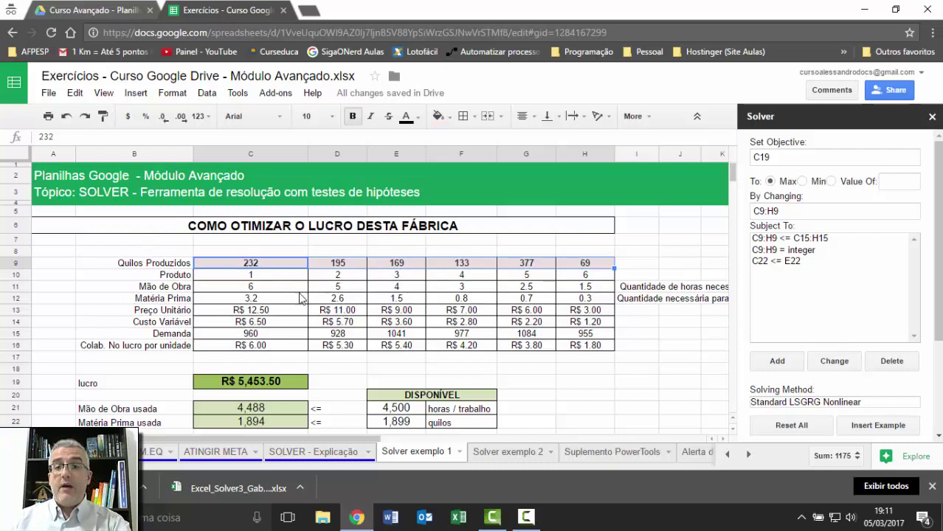
# Step: Select quantity cell C9, open the Solver options and look at the constraint precision value
pyautogui.click(250, 260)
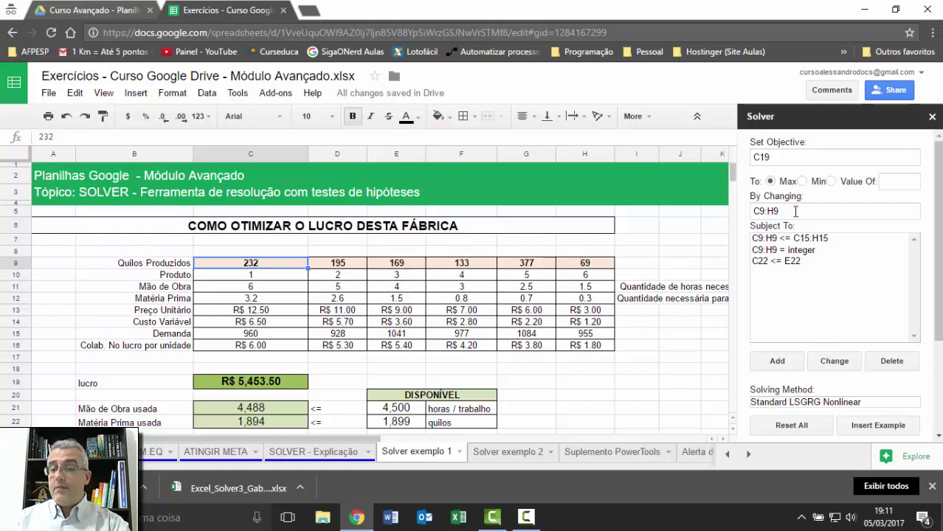
pyautogui.scroll(-3, 842, 289)
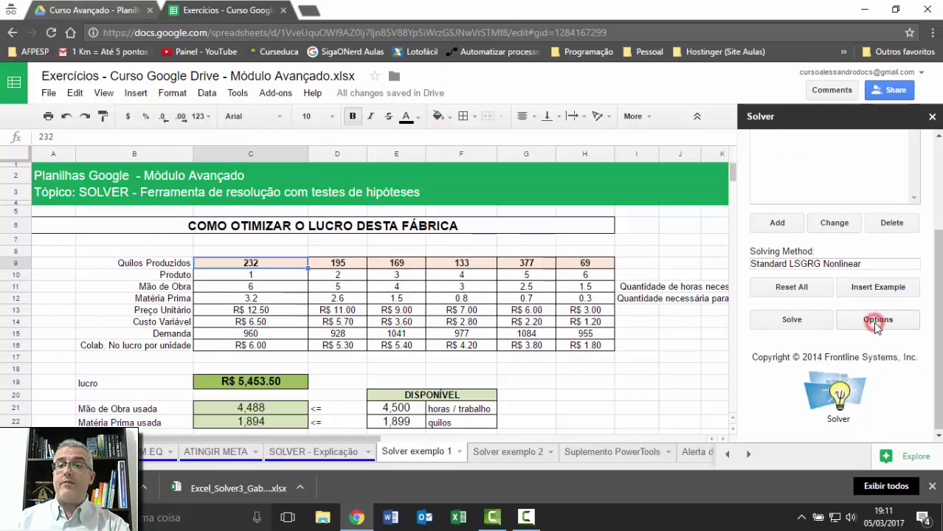
pyautogui.click(875, 325)
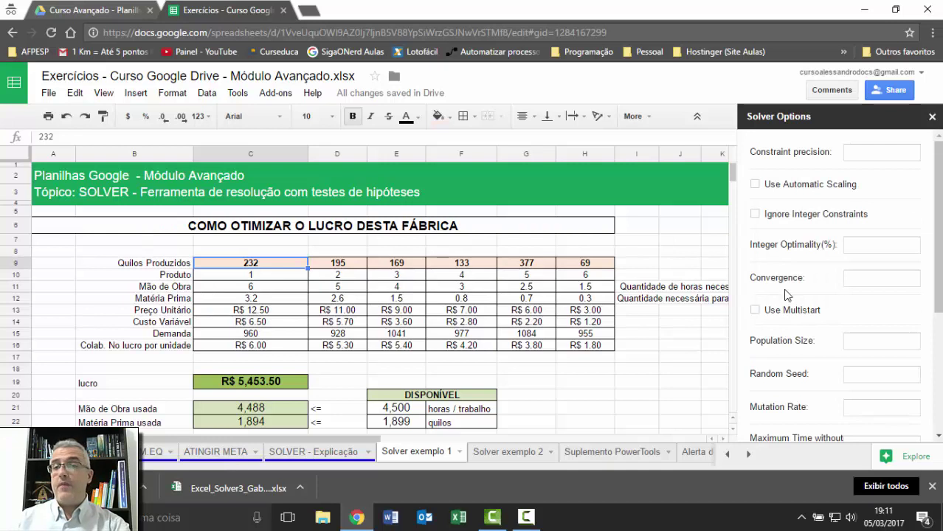
pyautogui.moveTo(884, 152); pyautogui.dragTo(869, 152)
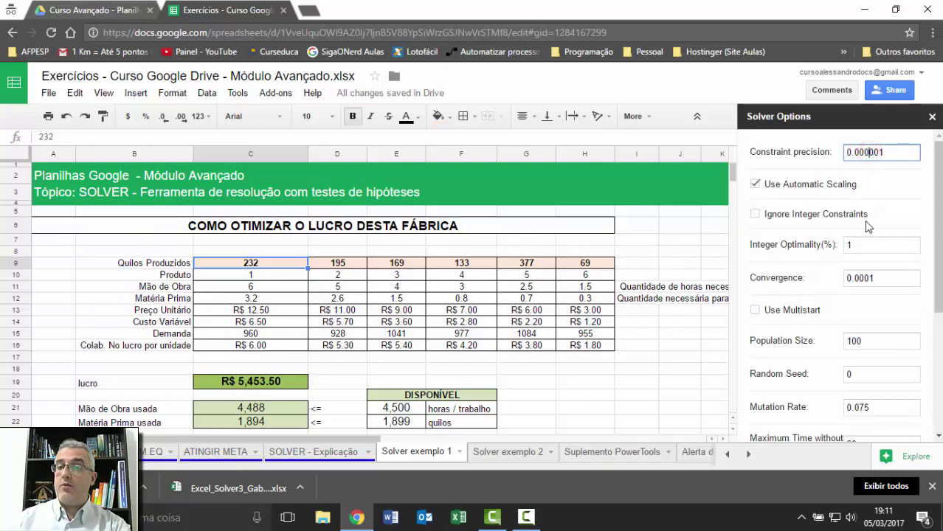
pyautogui.scroll(-2, 876, 242)
pyautogui.scroll(-2, 878, 243)
# Step: Check population size, random seed, mutation rate and maximum time, then cancel without changes
pyautogui.click(873, 202)
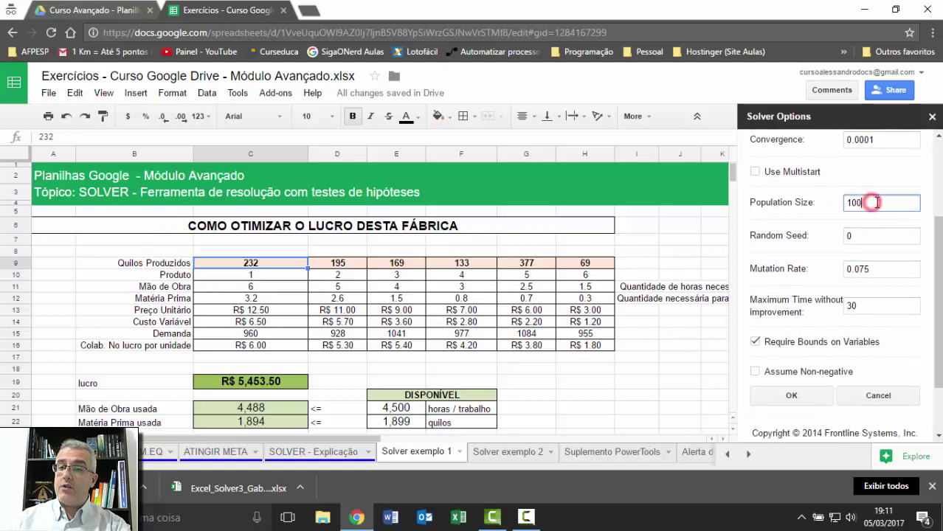
pyautogui.click(869, 236)
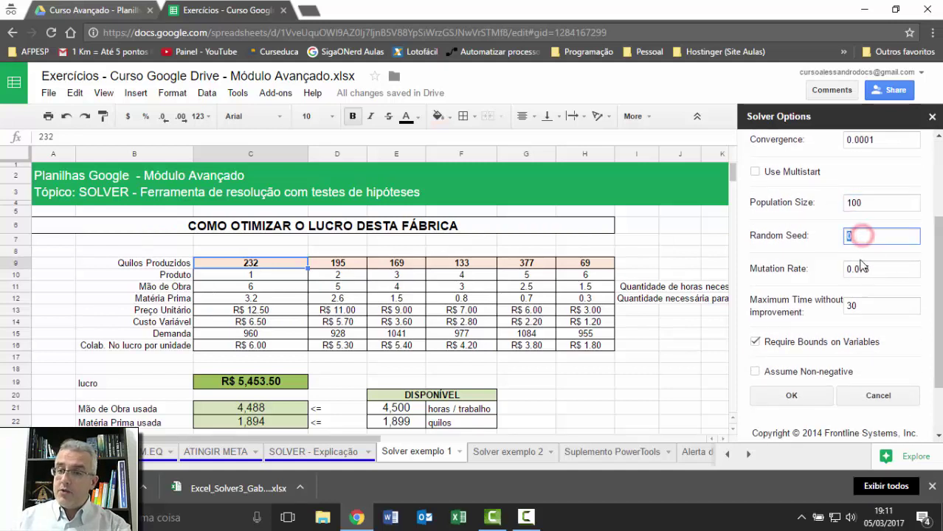
pyautogui.click(872, 268)
pyautogui.click(879, 302)
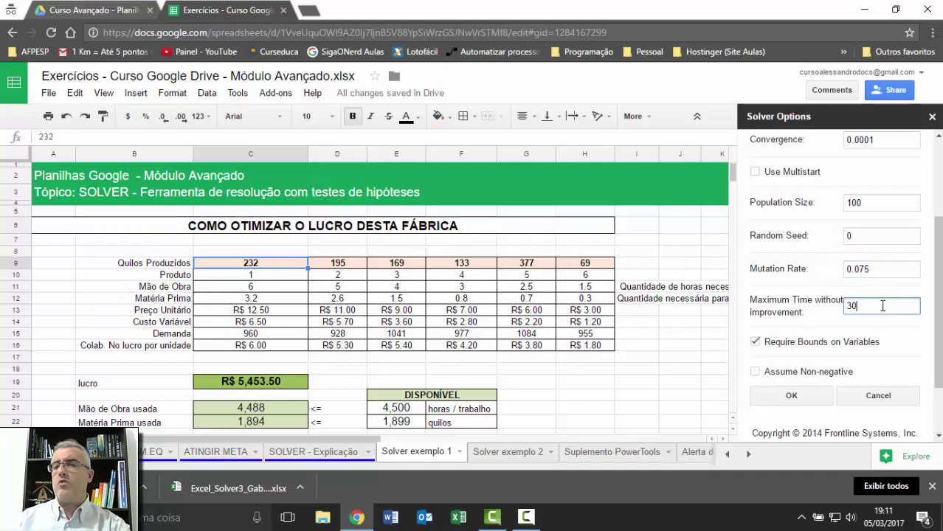
pyautogui.scroll(-2, 811, 306)
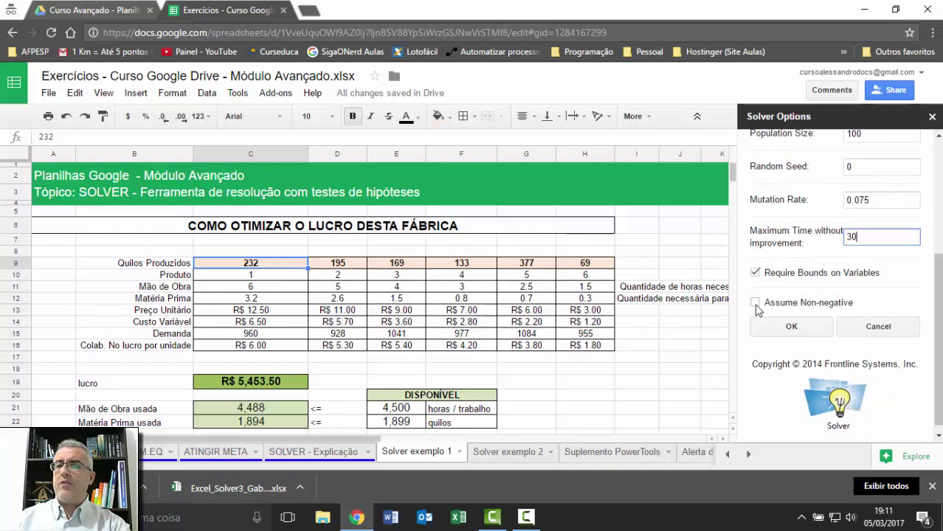
pyautogui.click(859, 327)
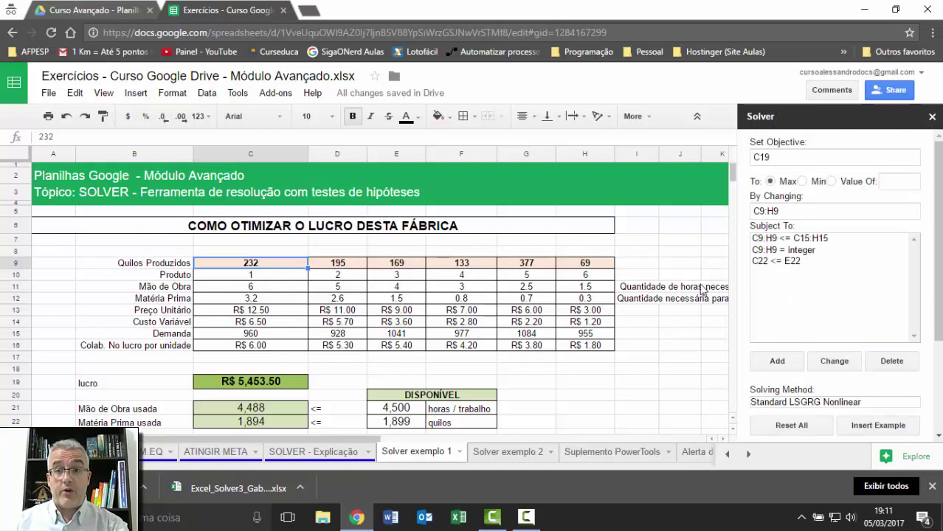
# Step: Close the Solver sidebar and colour the Solver exemplo 1 sheet tab purple
pyautogui.click(573, 266)
pyautogui.click(930, 117)
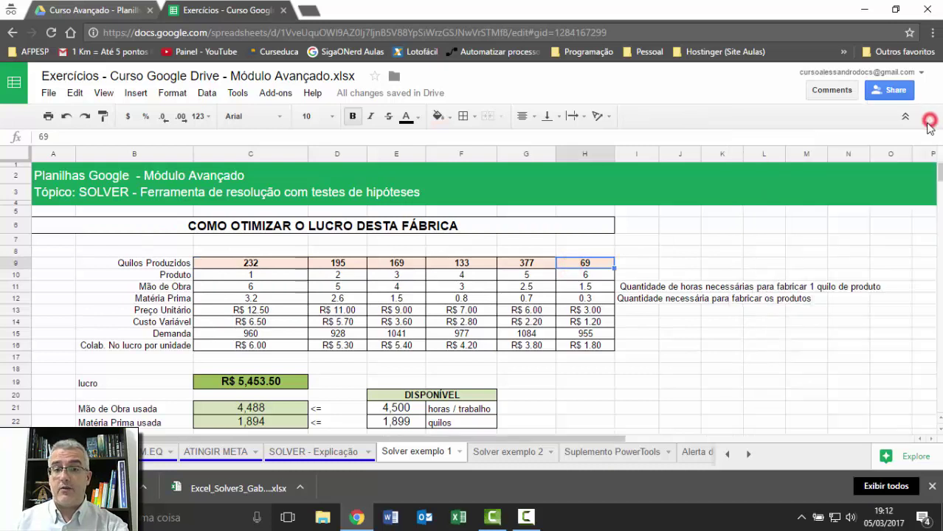
pyautogui.click(458, 452)
pyautogui.moveTo(414, 326)
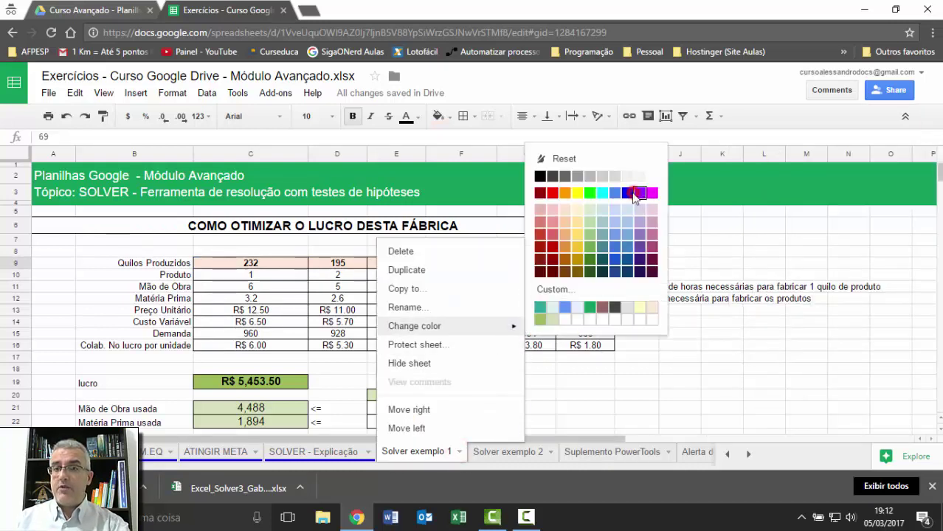
pyautogui.click(639, 194)
# Step: Check the new tab colour, then switch to the Solver exemplo 2 sheet
pyautogui.click(458, 452)
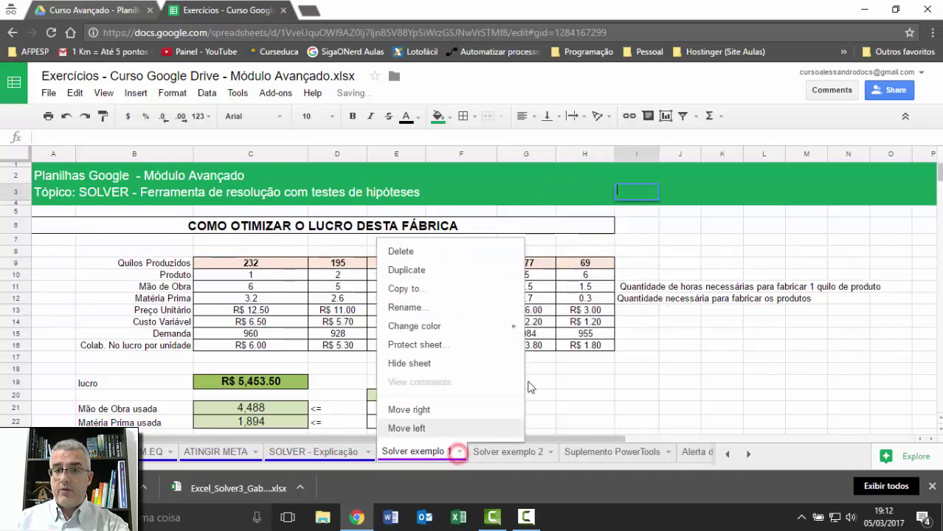
pyautogui.click(442, 328)
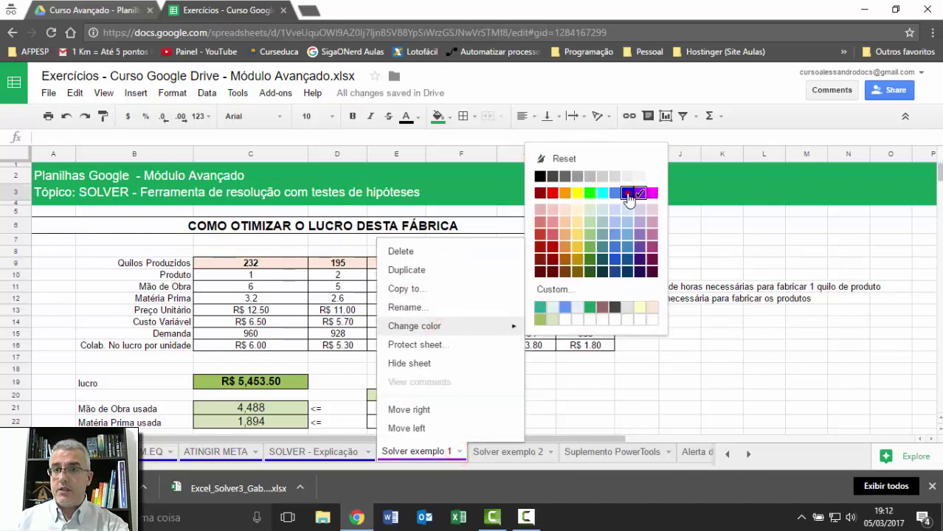
pyautogui.click(558, 383)
pyautogui.click(522, 452)
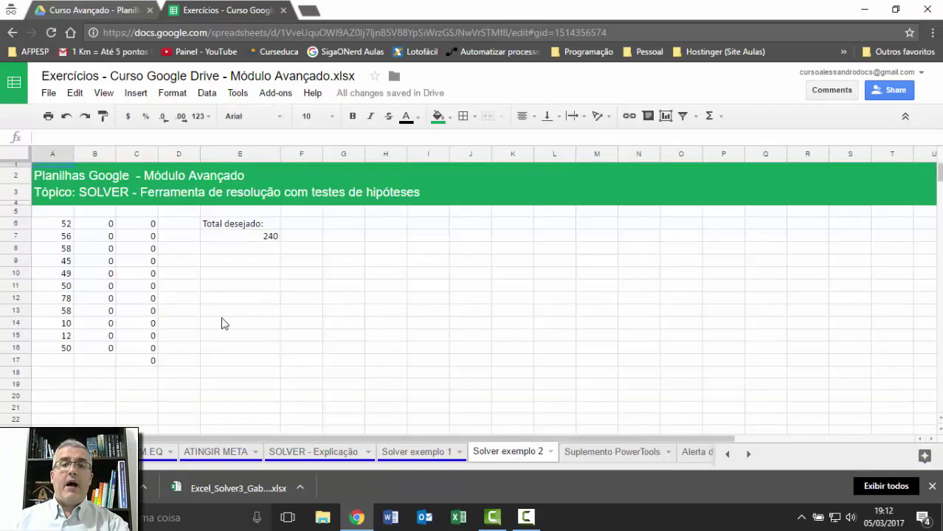
# Step: Centre the target total 240 in E7 and select the number list A6:A16
pyautogui.click(253, 236)
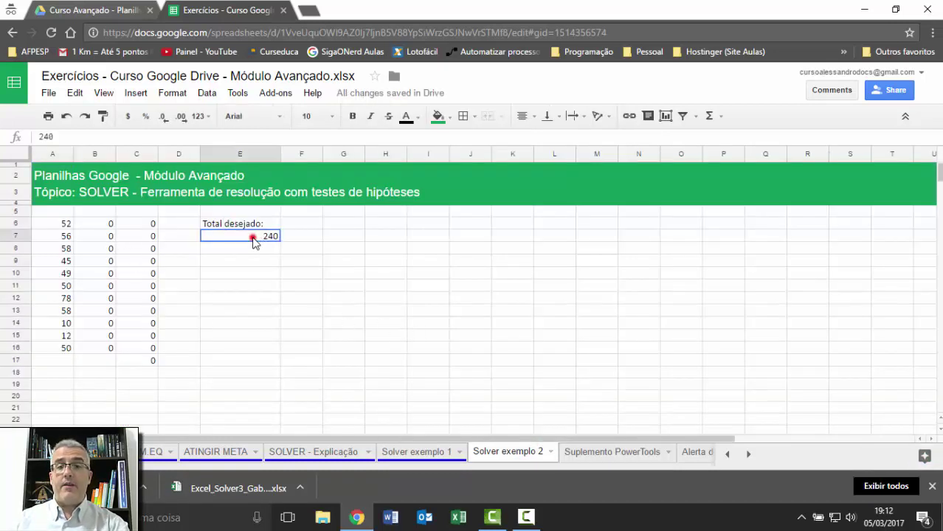
pyautogui.click(525, 115)
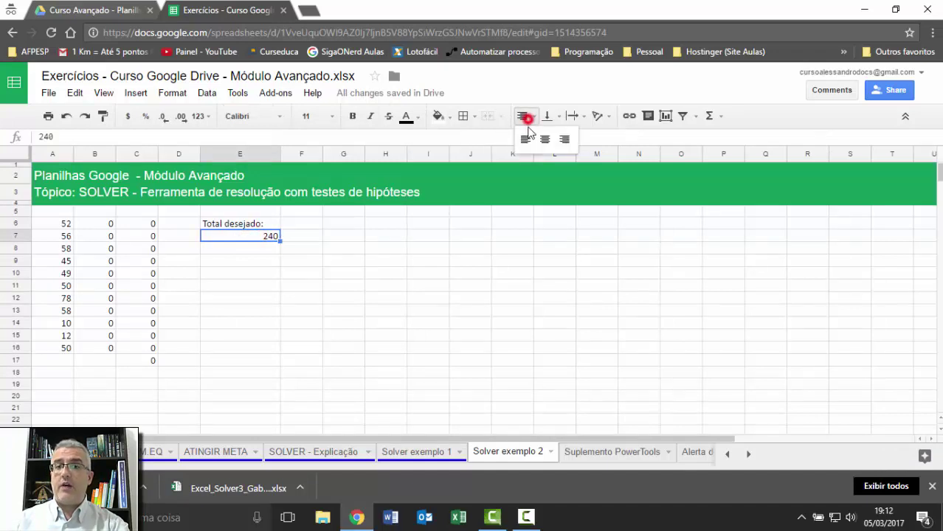
pyautogui.click(541, 139)
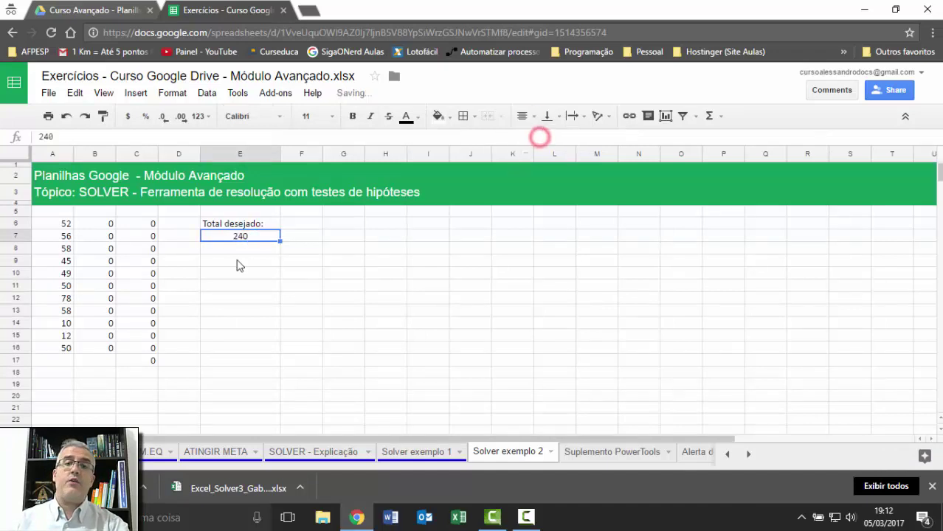
pyautogui.click(63, 225)
pyautogui.keyDown('shift'); pyautogui.click(63, 345); pyautogui.keyUp('shift')
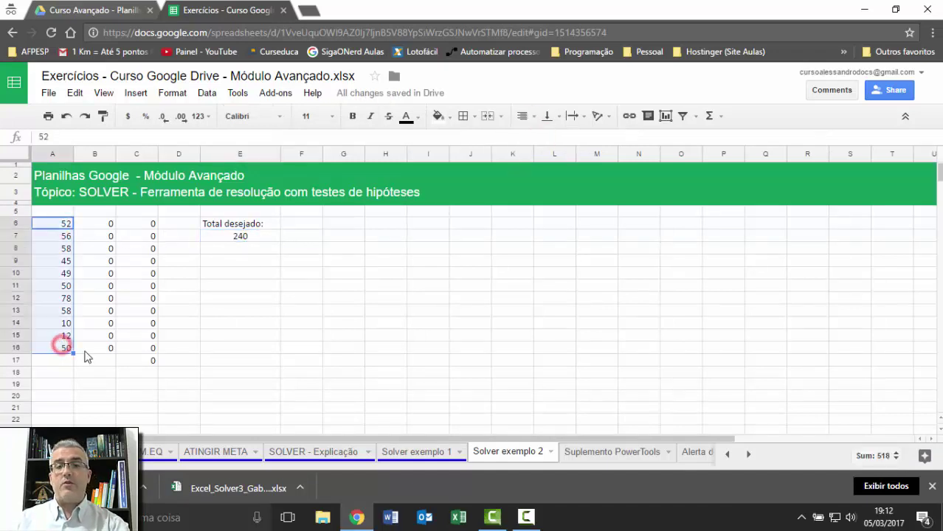
# Step: Enter 1 in B6 to include 52 and check the C6 formula =B6*A6
pyautogui.click(106, 298)
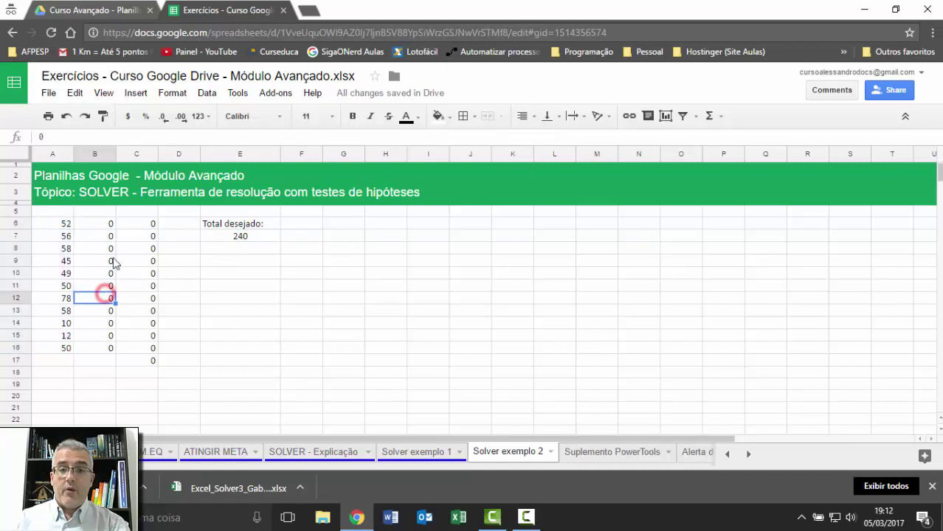
pyautogui.click(109, 224)
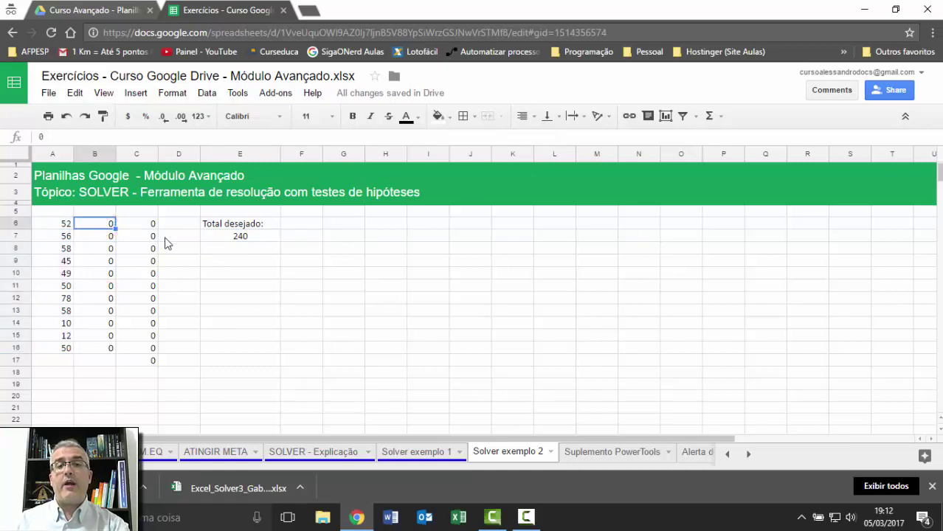
pyautogui.write('1')
pyautogui.press('Return')
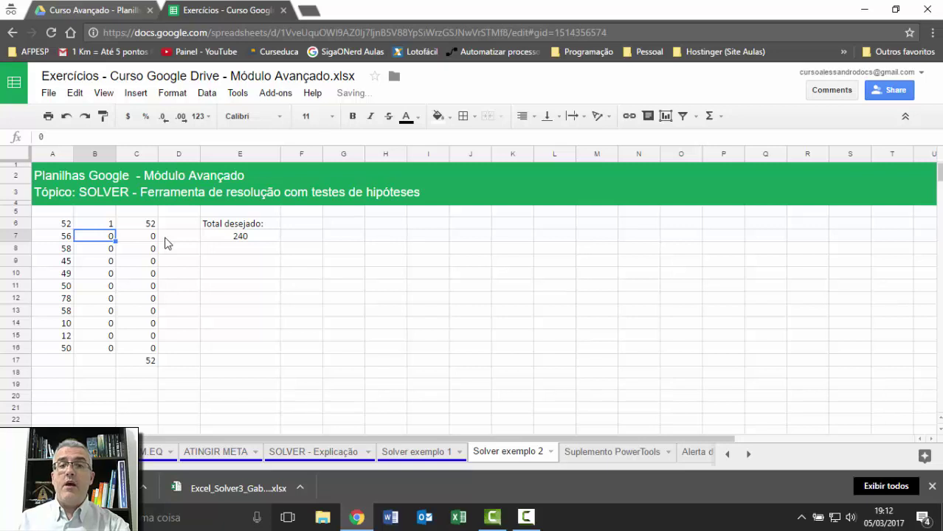
pyautogui.click(127, 225)
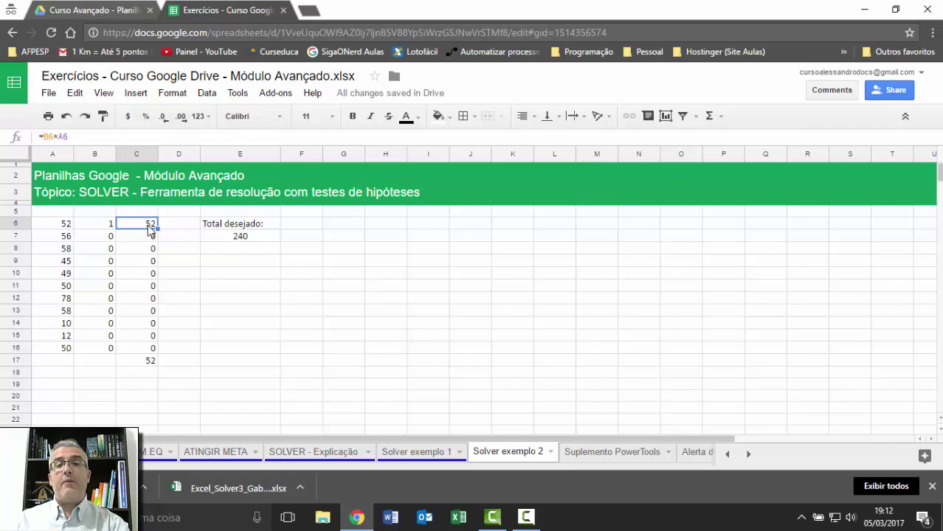
# Step: Enter 1 in B7:B10 to include 56, 58, 45 and 49
pyautogui.click(96, 236)
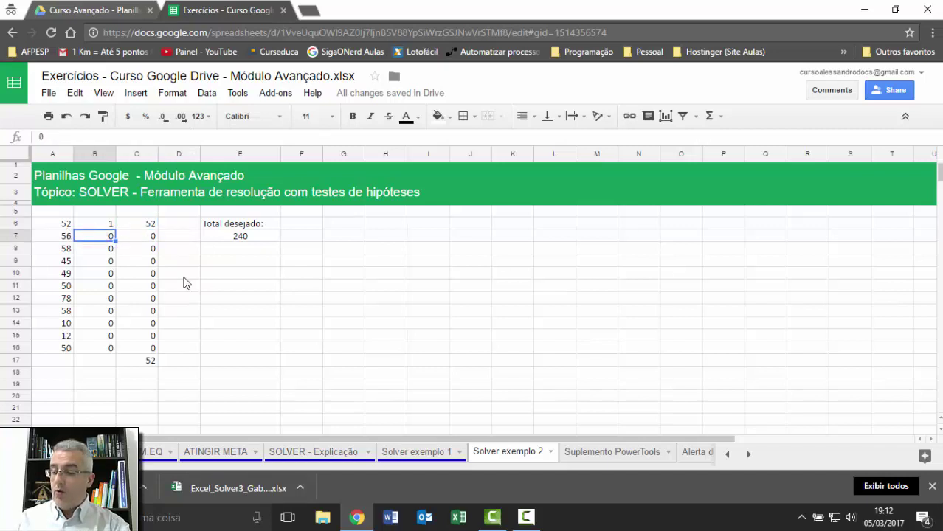
pyautogui.write('1')
pyautogui.press('Return')
pyautogui.write('1')
pyautogui.press('Return')
pyautogui.write('1')
pyautogui.press('Return')
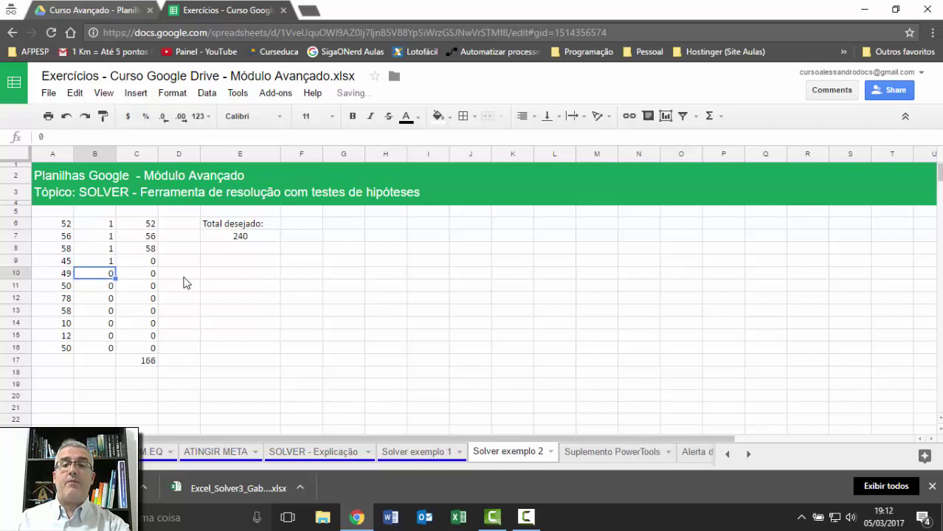
pyautogui.write('1')
pyautogui.press('Return')
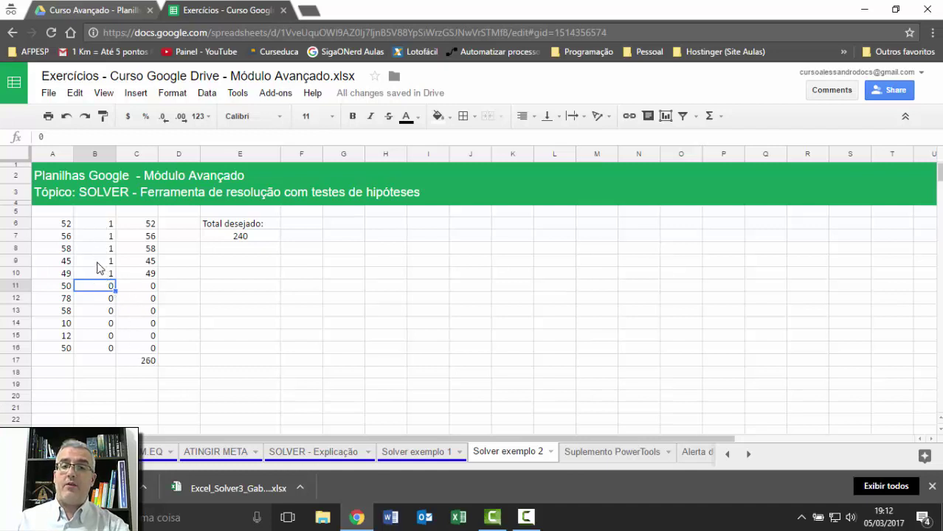
# Step: Revise the selection: set B9 to 0 to drop 45 and B11 to 1
pyautogui.click(98, 264)
pyautogui.write('1')
pyautogui.press('Return')
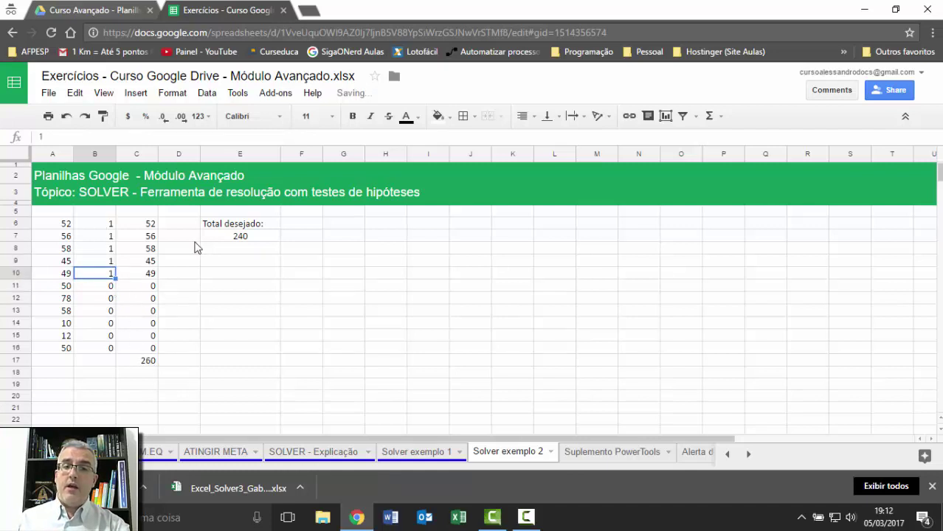
pyautogui.press('Up')
pyautogui.write('0')
pyautogui.press('Return')
pyautogui.press('Return')
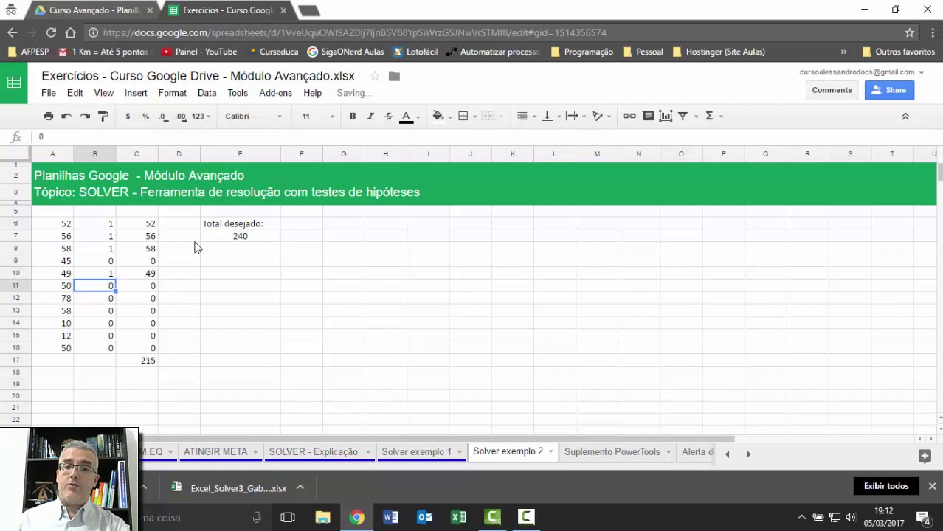
pyautogui.write('1')
pyautogui.press('Return')
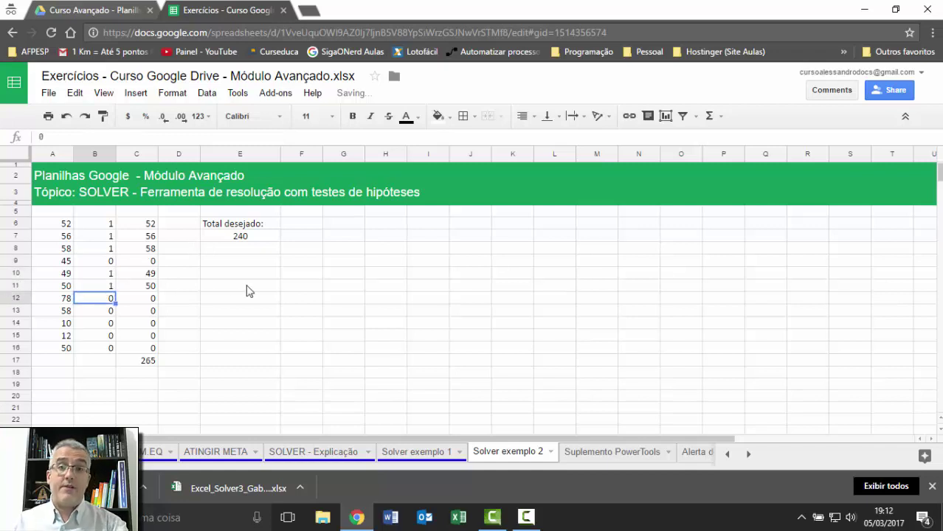
# Step: Reset every selector in B6:B16 to 0 so the C17 total reads 0
pyautogui.moveTo(110, 222); pyautogui.dragTo(102, 348)
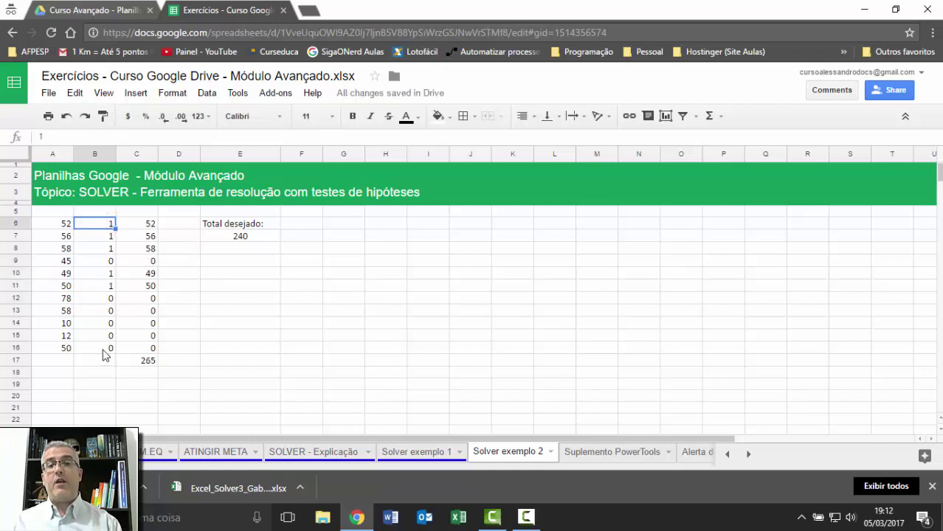
pyautogui.click(101, 223)
pyautogui.write('0')
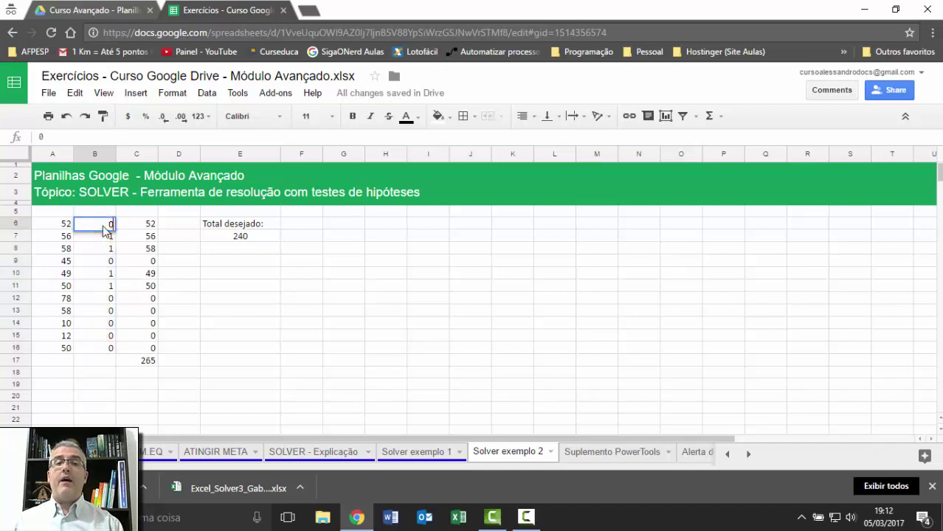
pyautogui.press('Return')
pyautogui.write('0')
pyautogui.press('Return')
pyautogui.write('0 0 0 0 0')
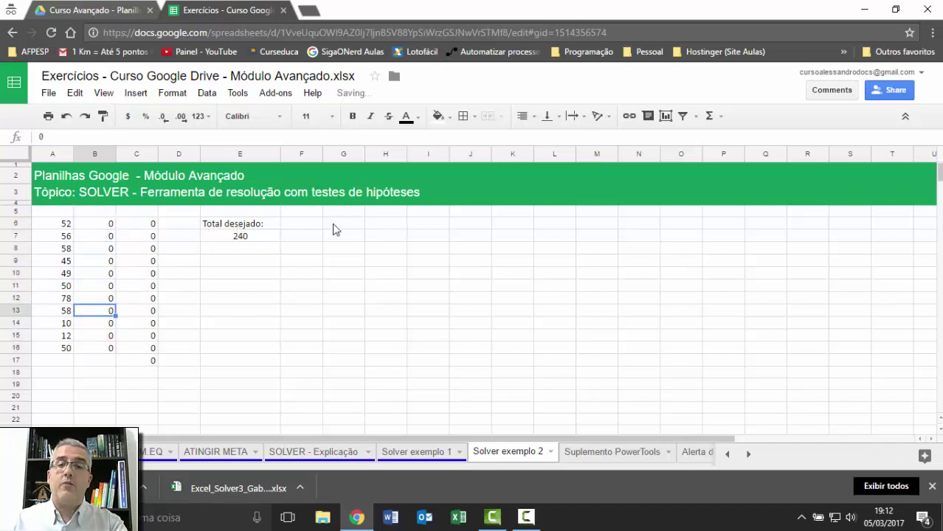
pyautogui.click(312, 271)
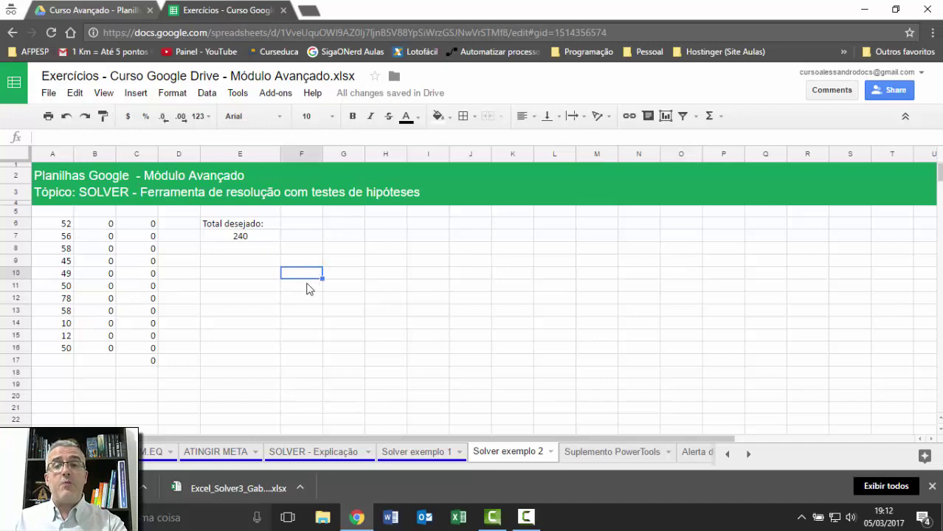
pyautogui.click(310, 278)
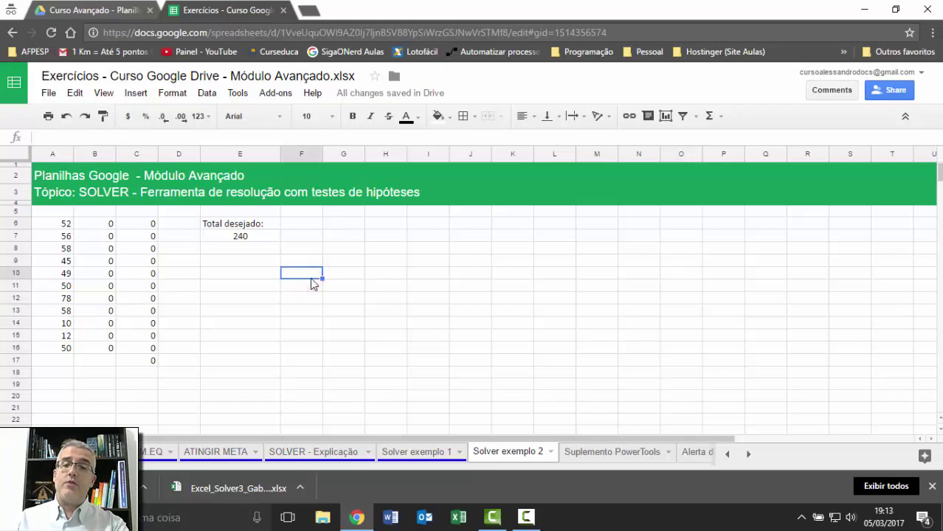